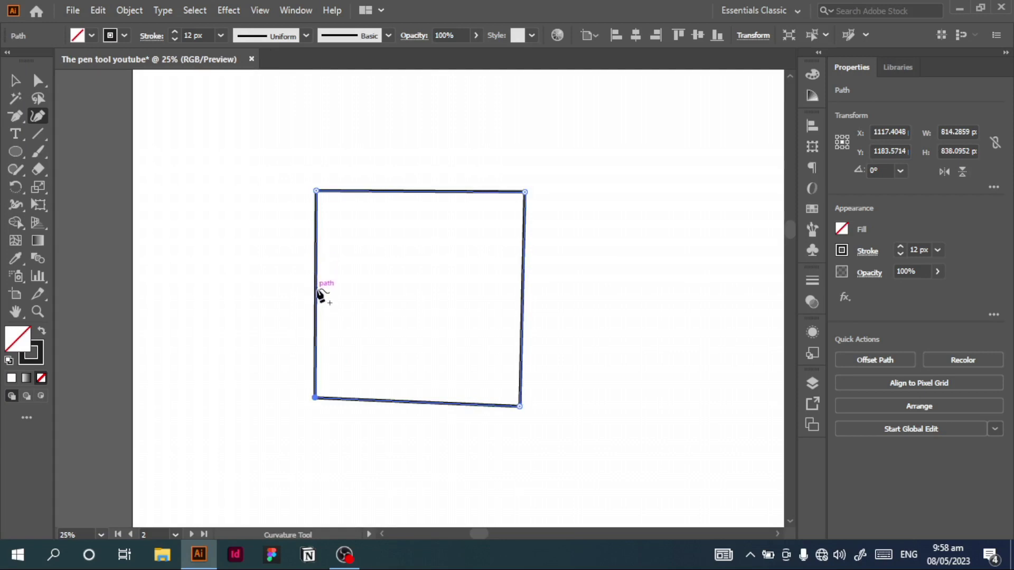
Step: Bend the square's left and right sides inward by adding anchor points along them with the Curvature tool and moving their middle points
left_click(316, 289)
left_click_drag(315, 290, 443, 295)
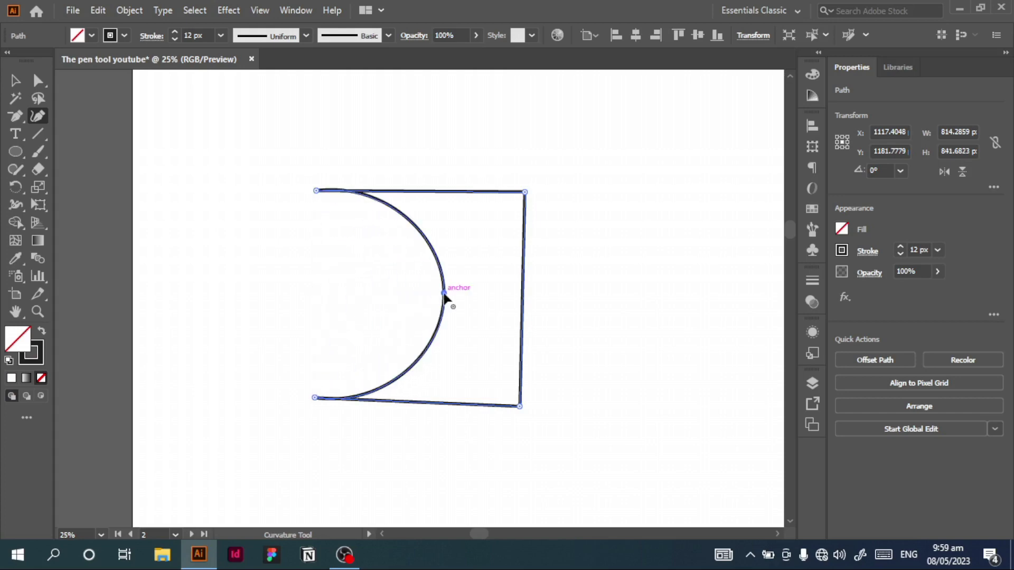
left_click(524, 294)
left_click(523, 251)
left_click_drag(523, 296, 389, 303)
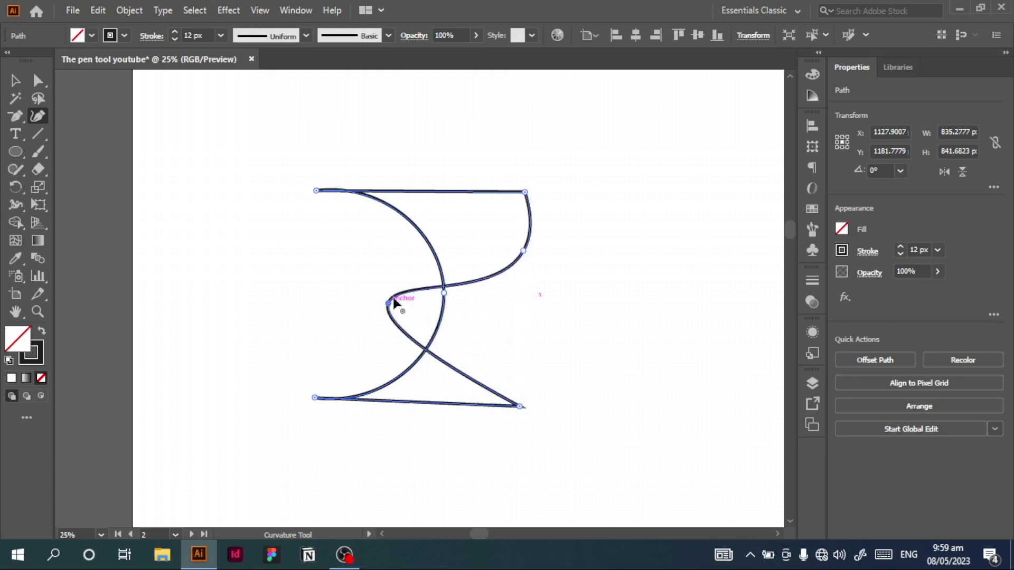
Step: Remove the extra upper anchor point from the shape's right side with the Delete Anchor Point tool
left_click(17, 117)
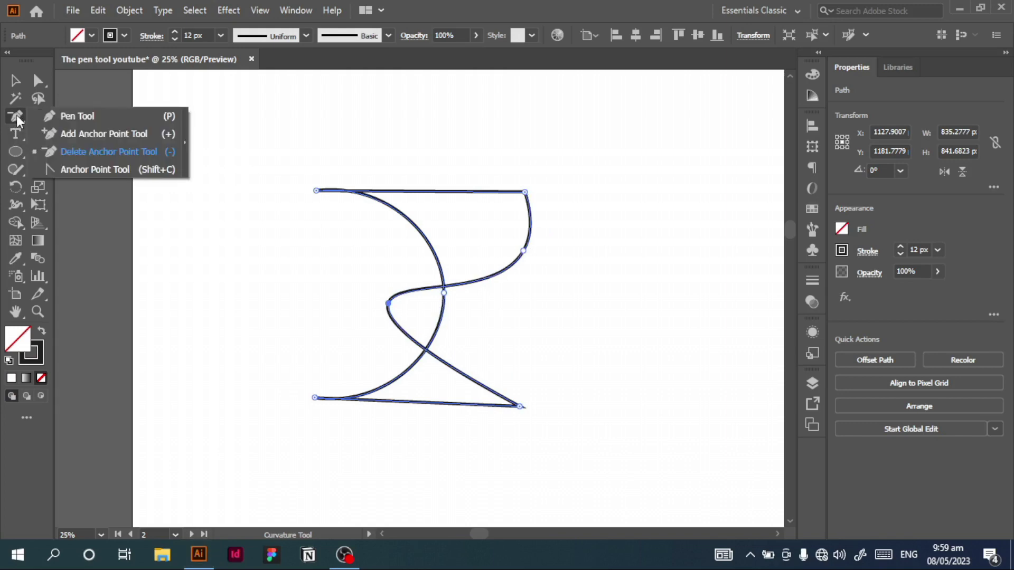
left_click(72, 153)
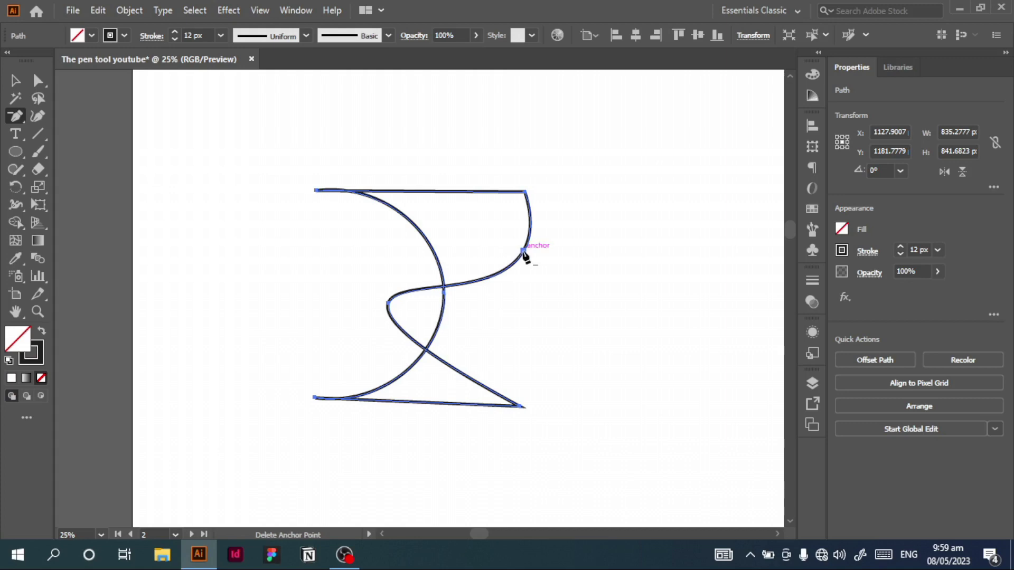
left_click(523, 251)
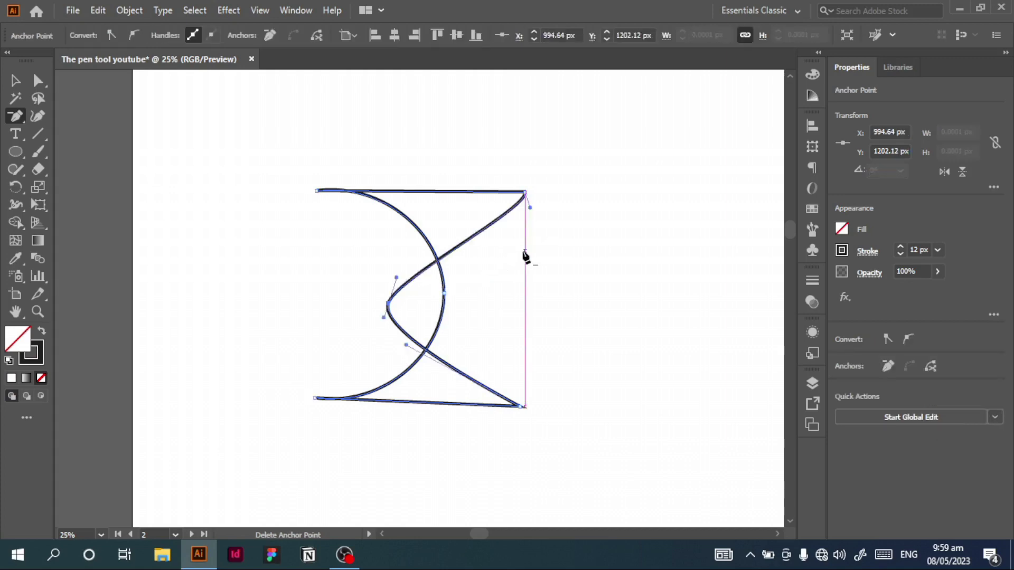
Step: Bow the shape's top edge upward with the Curvature tool and reposition the right side's middle anchor to smooth its inward curve
left_click(36, 115)
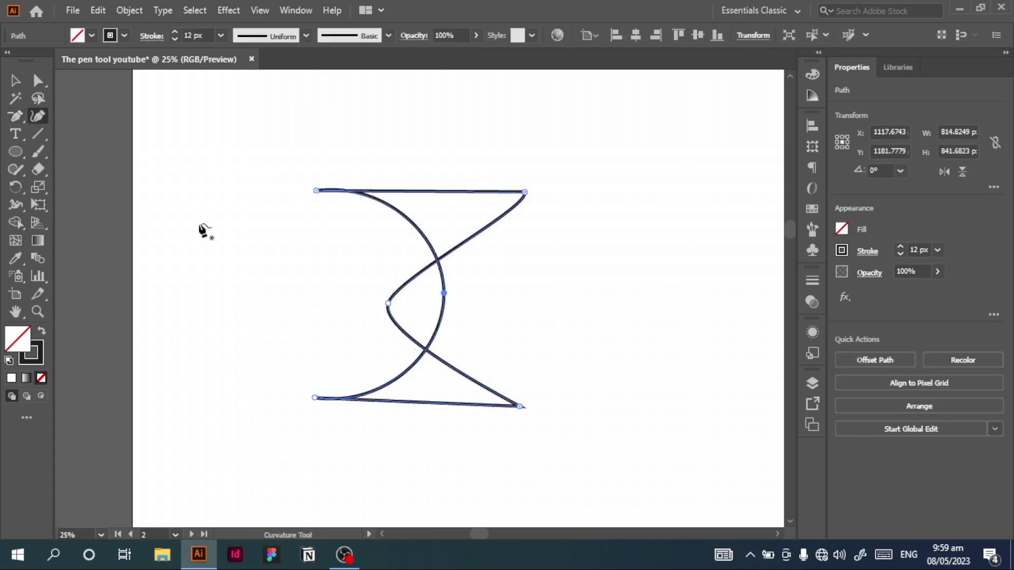
left_click(421, 190)
left_click_drag(421, 190, 427, 142)
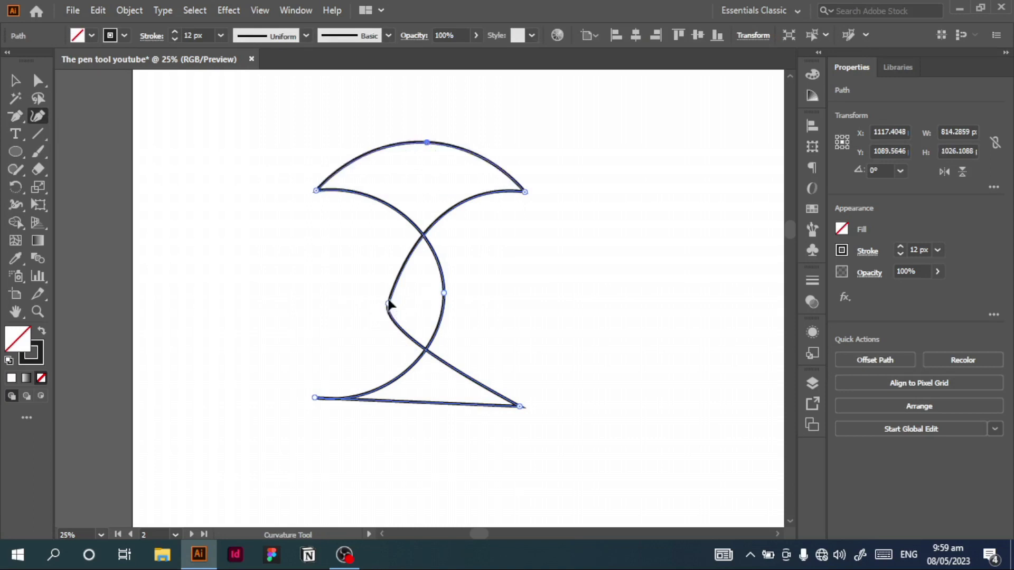
left_click_drag(390, 305, 402, 283)
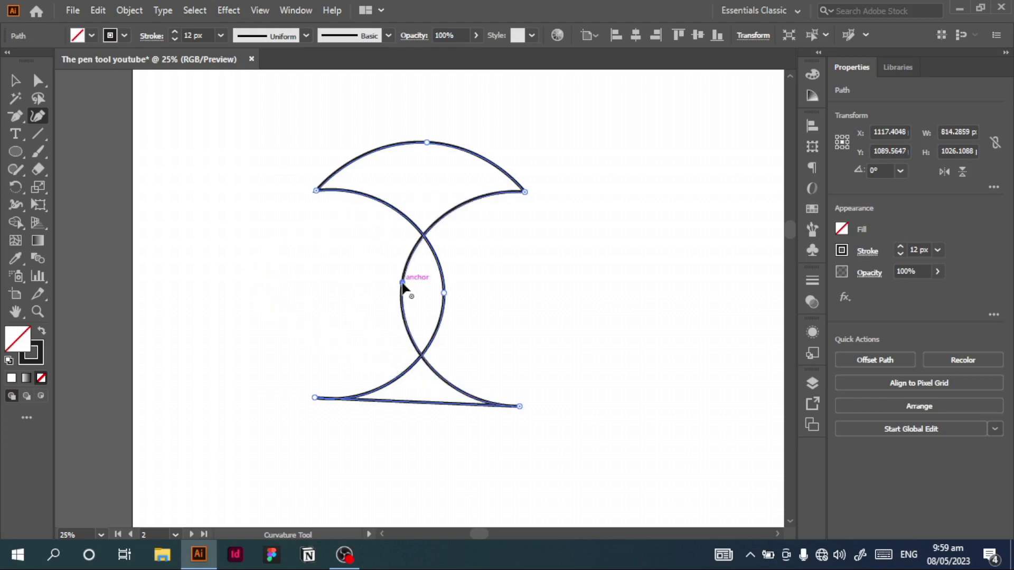
Step: Bow the shape's bottom edge downward and convert its lower-left anchor to a corner point
left_click(416, 403)
left_click_drag(416, 403, 414, 442)
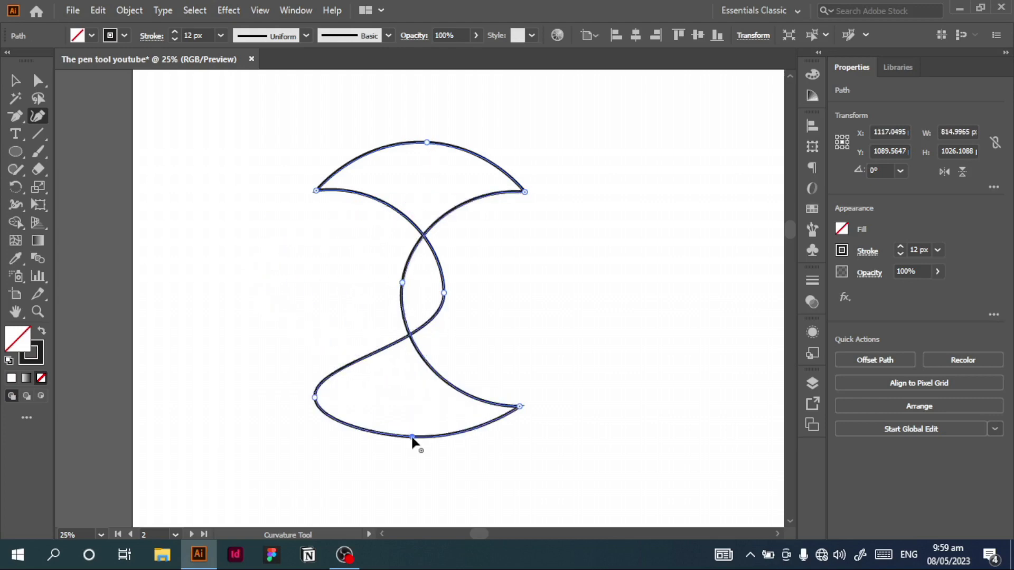
double_click(316, 397)
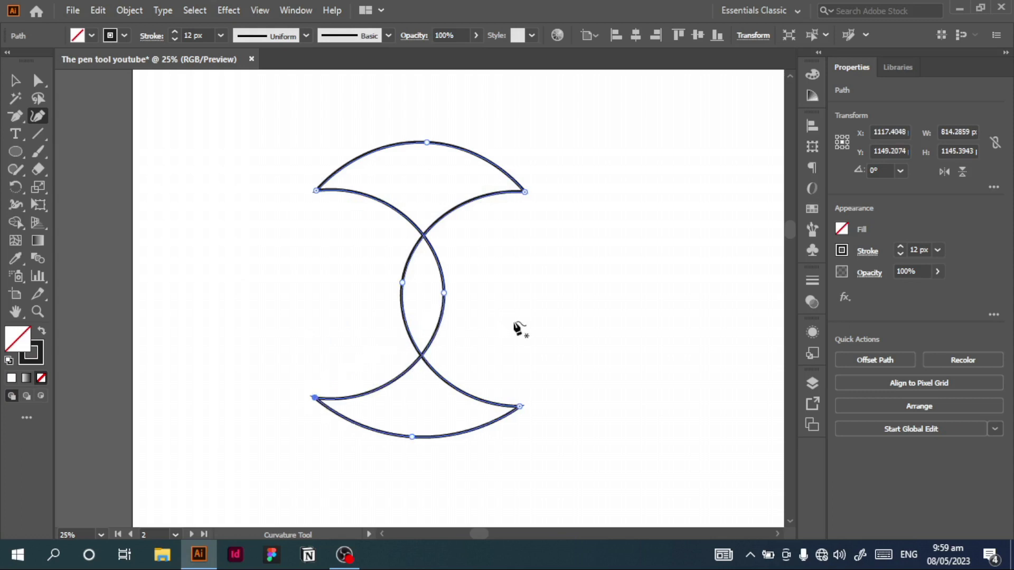
Step: Reduce the coffee cup image's opacity to 67% on artboard 3
key("v")
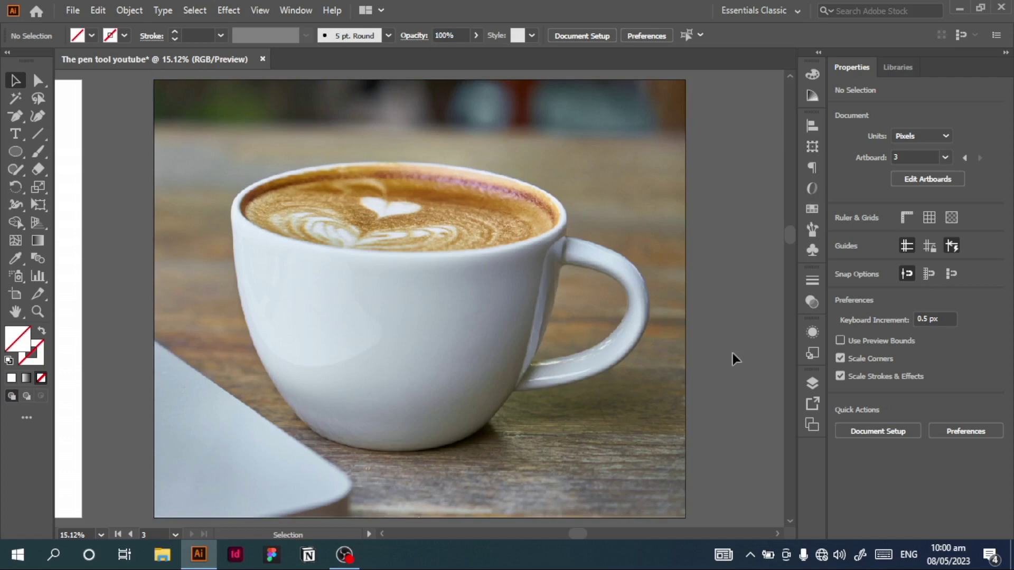
left_click(626, 336)
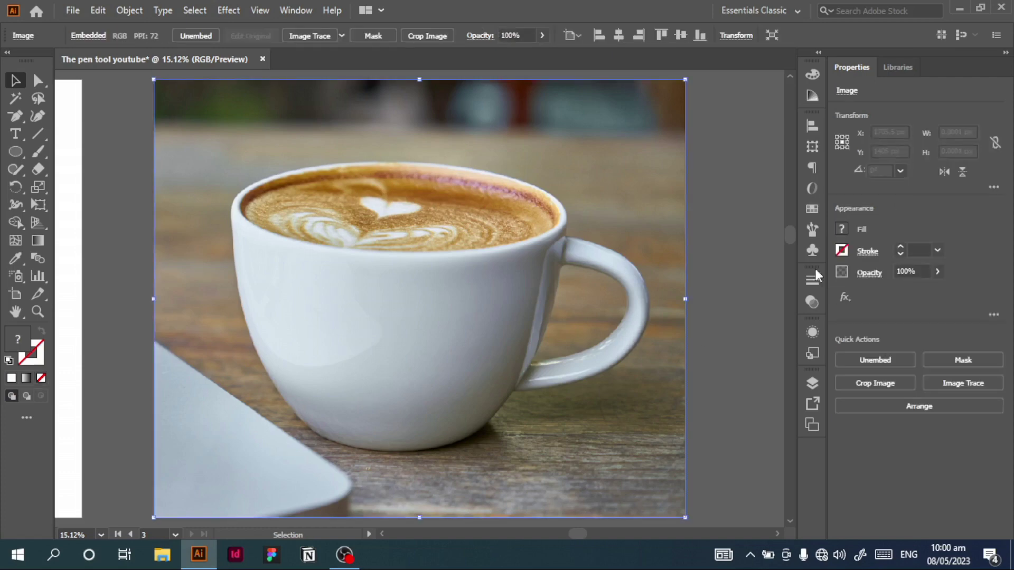
left_click(937, 272)
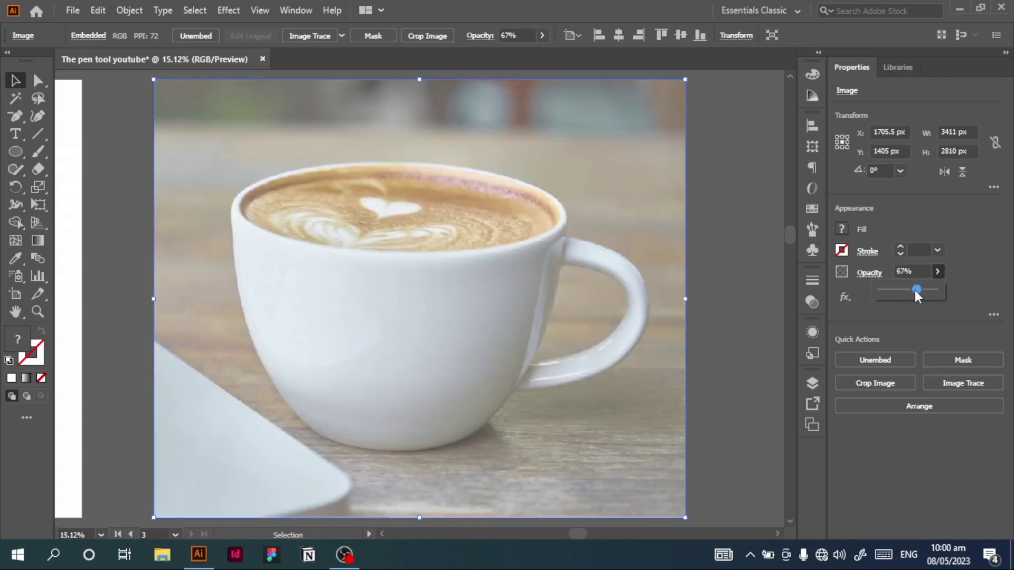
left_click(564, 295)
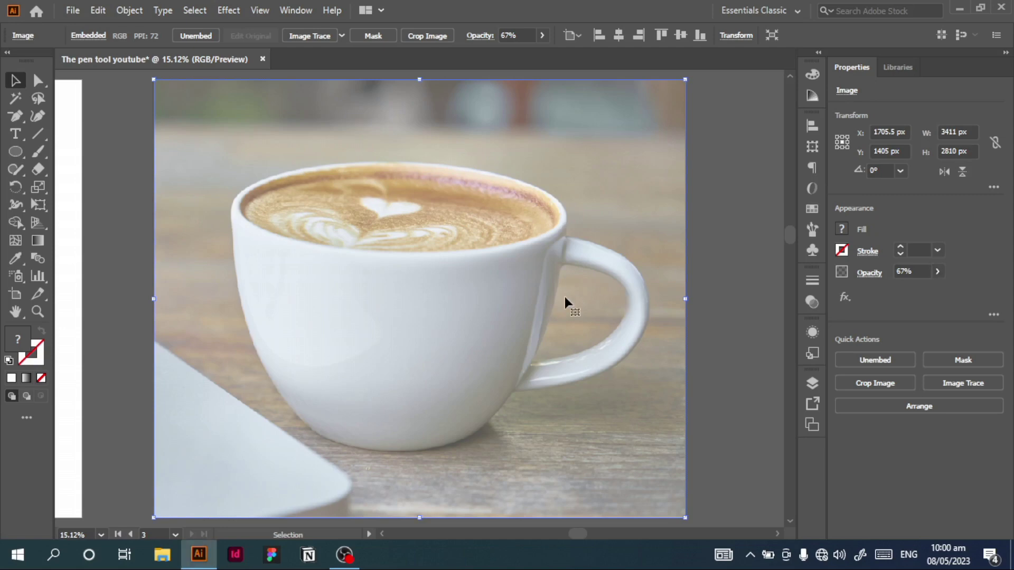
Step: Lock the faded coffee cup image so it cannot be selected
right_click(476, 296)
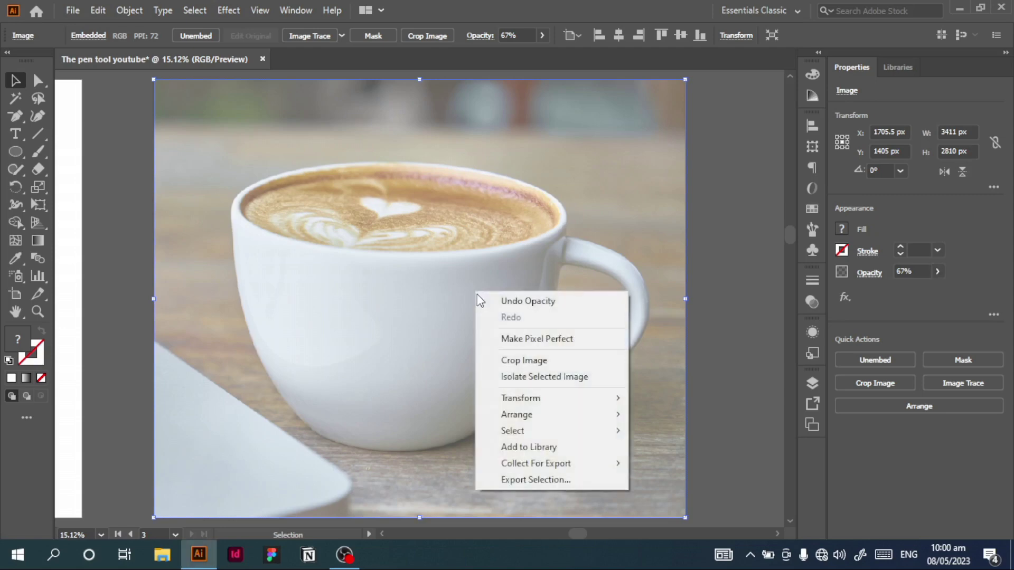
mouse_move(538, 430)
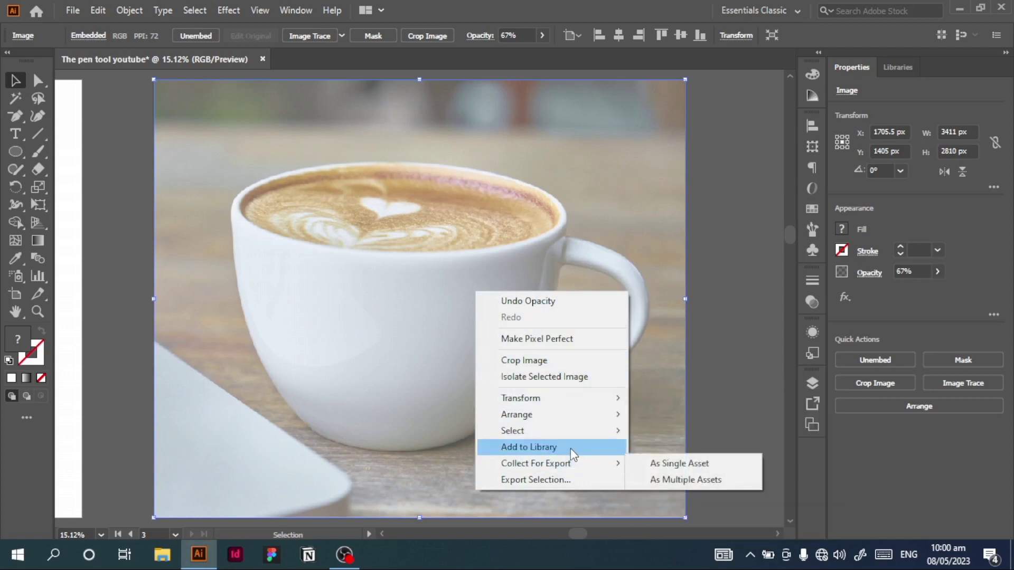
left_click(422, 300)
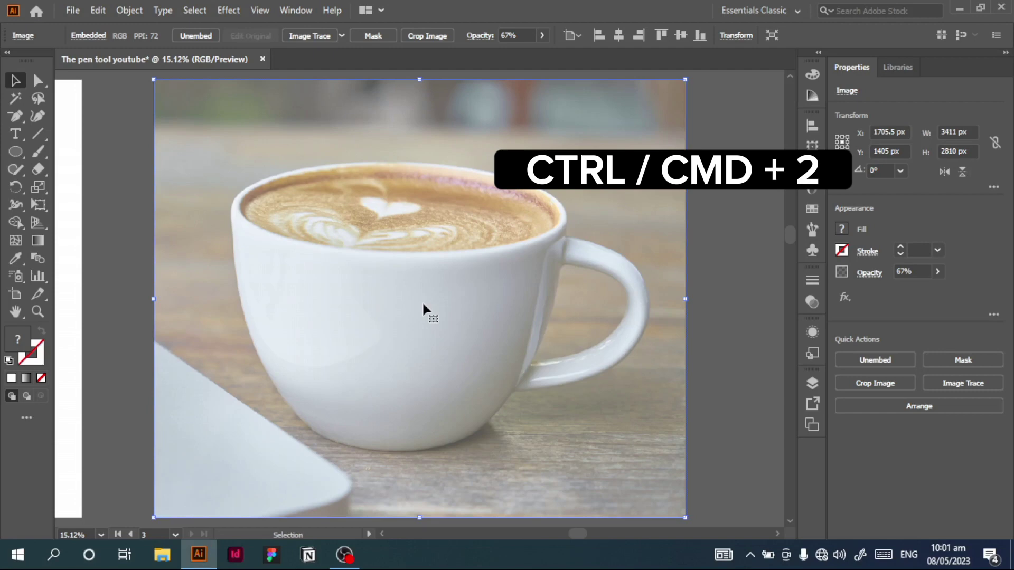
key("ctrl+2")
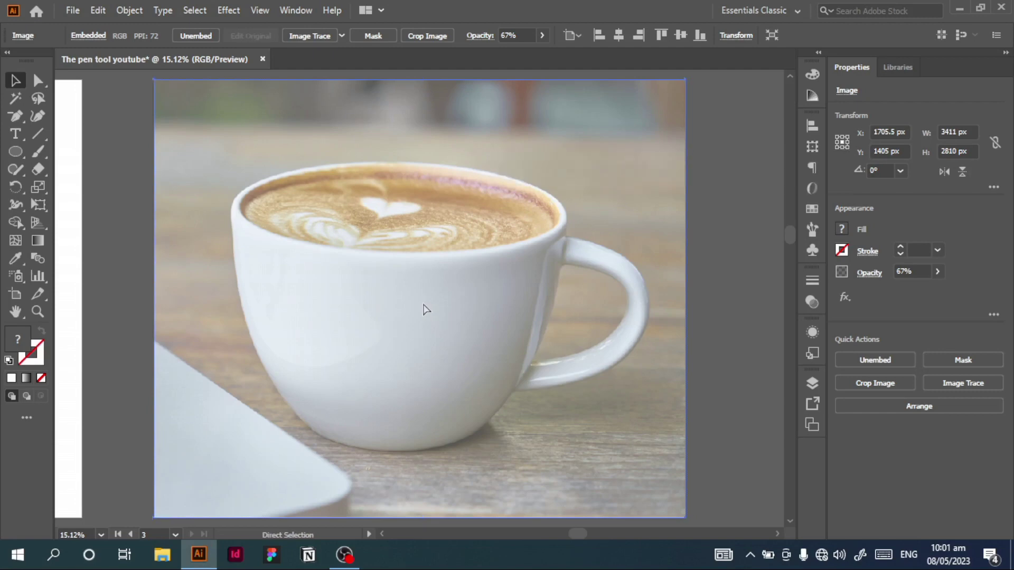
left_click(425, 309)
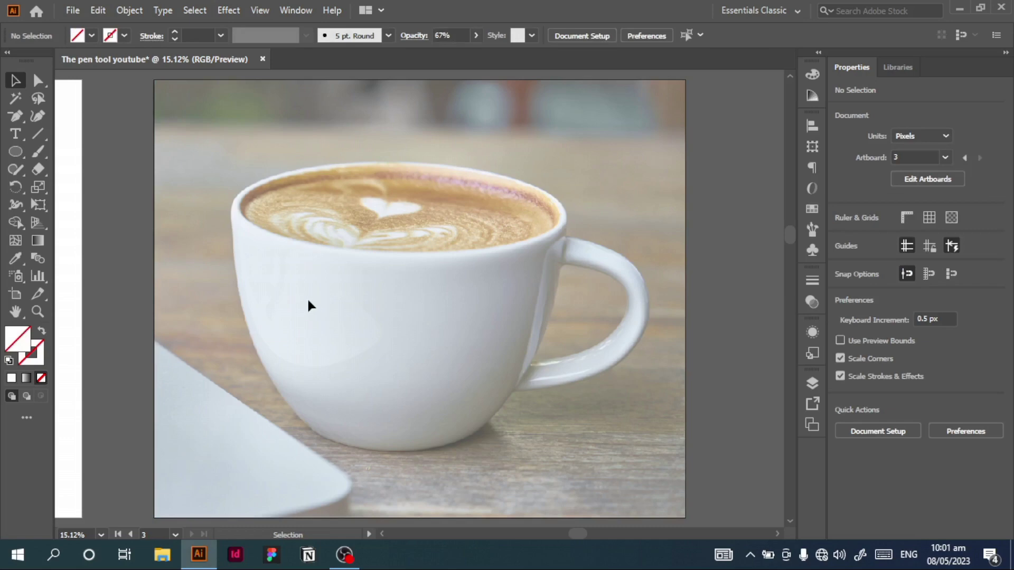
Step: Trace the cup's left side from its base up to just below the rim with three Curvature tool points
left_click(41, 118)
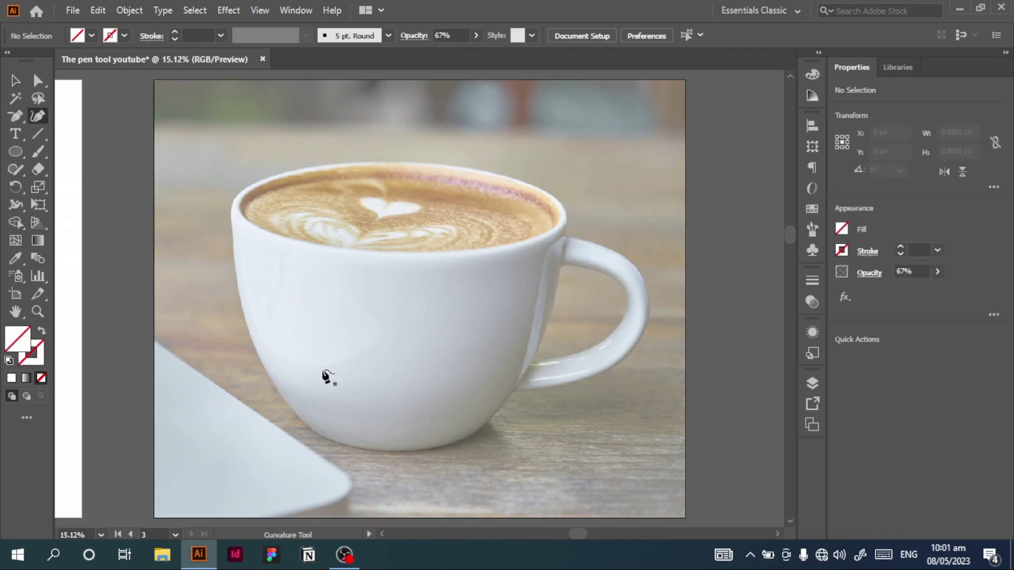
left_click(311, 429)
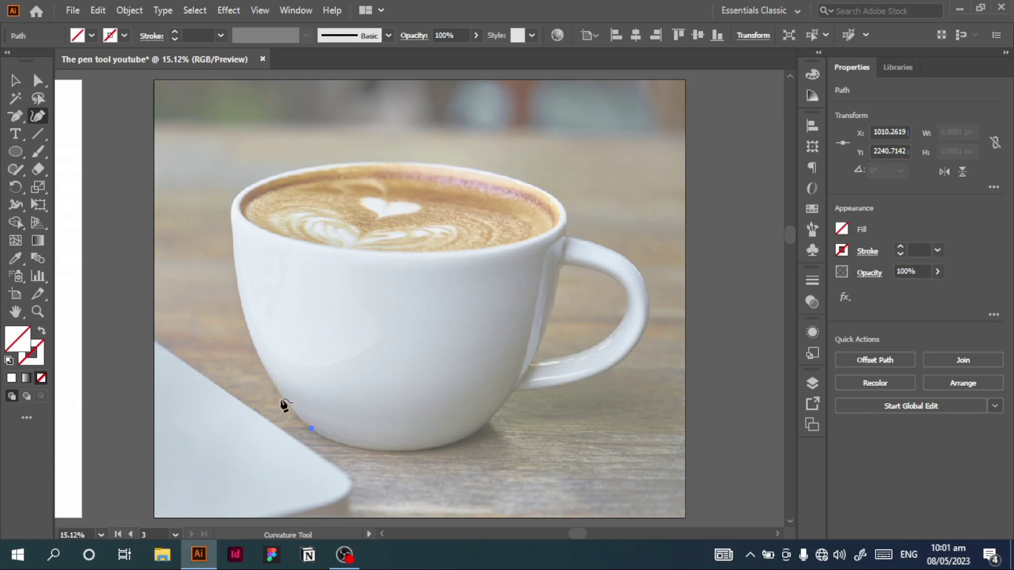
left_click(244, 313)
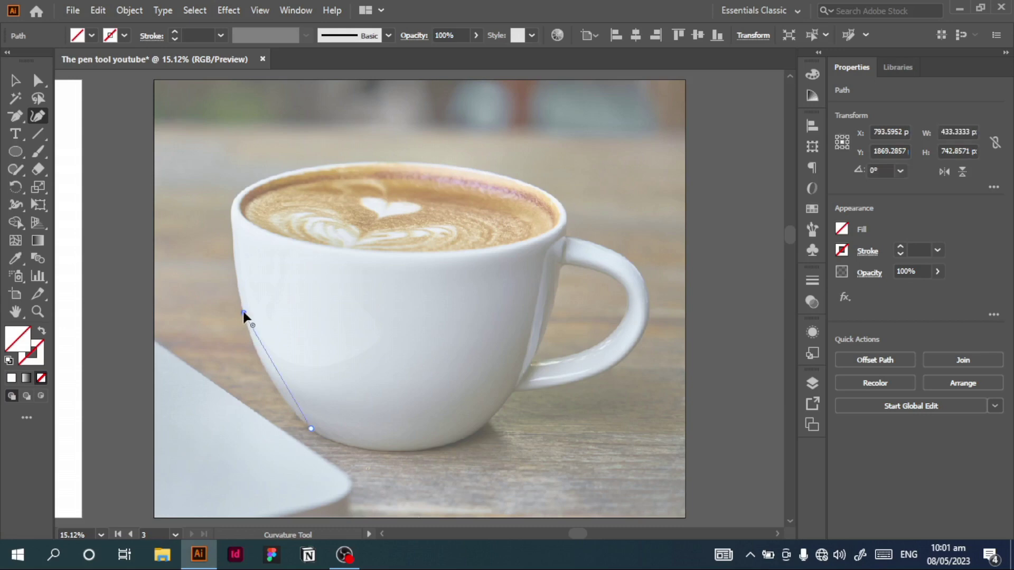
left_click(234, 233)
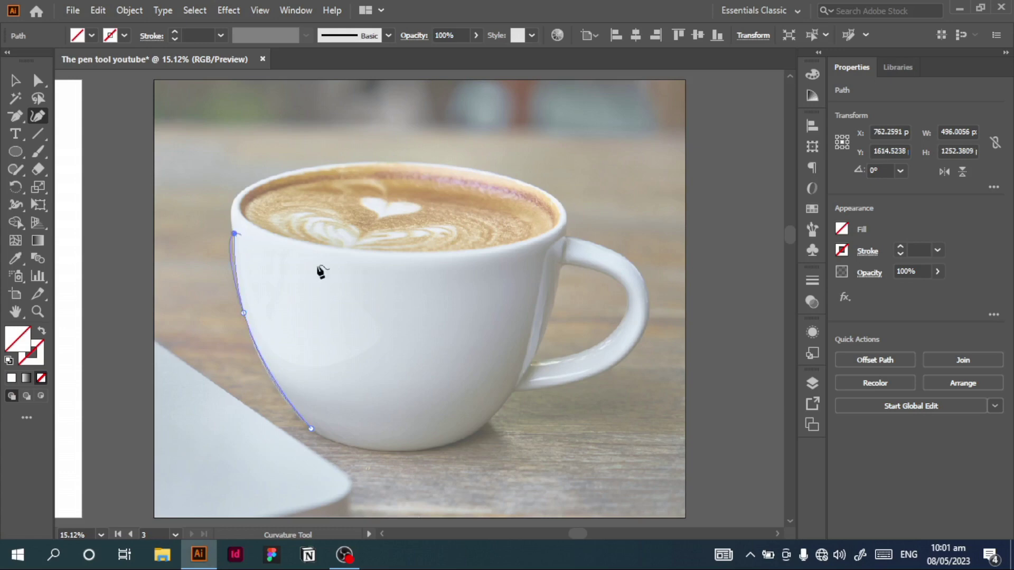
Step: Set the traced path's stroke weight to 12 px
left_click(900, 247)
left_click(900, 247)
left_click(900, 247)
left_click(900, 246)
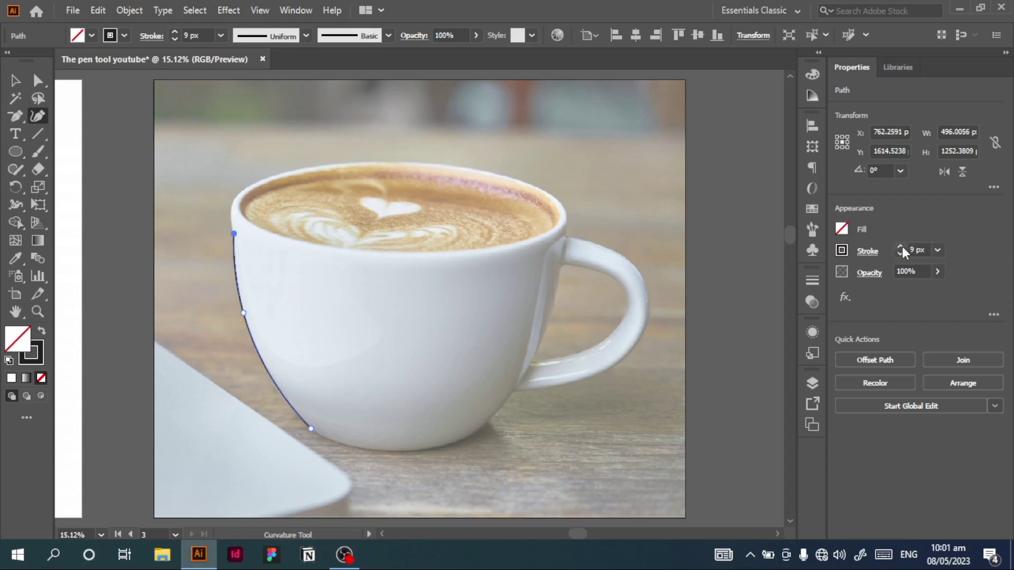
left_click(900, 246)
left_click(901, 246)
left_click(900, 247)
left_click(900, 246)
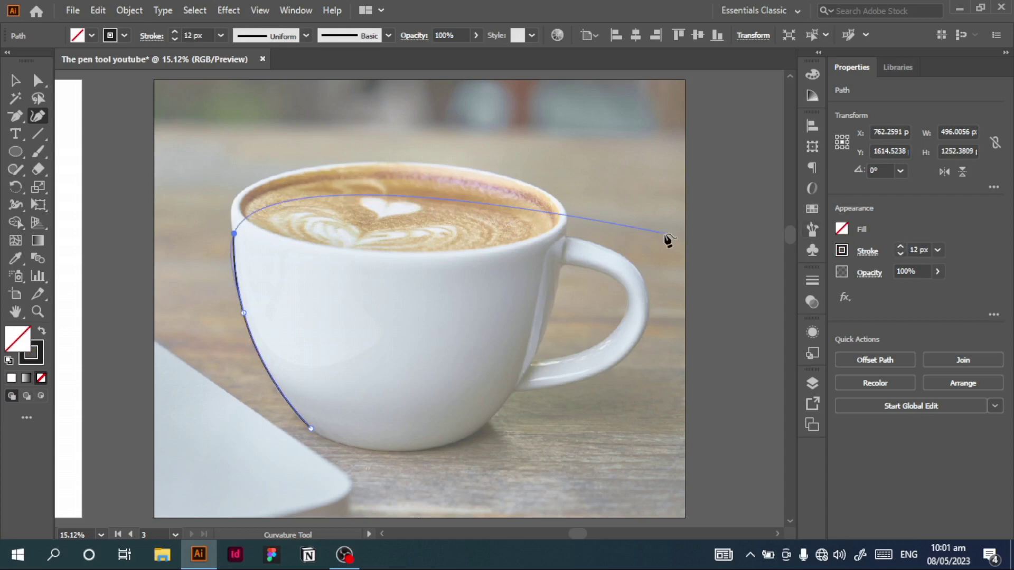
Step: Extend the path around the rim's left end and adjust and add anchors so it follows the cup's left outline
left_click(231, 211)
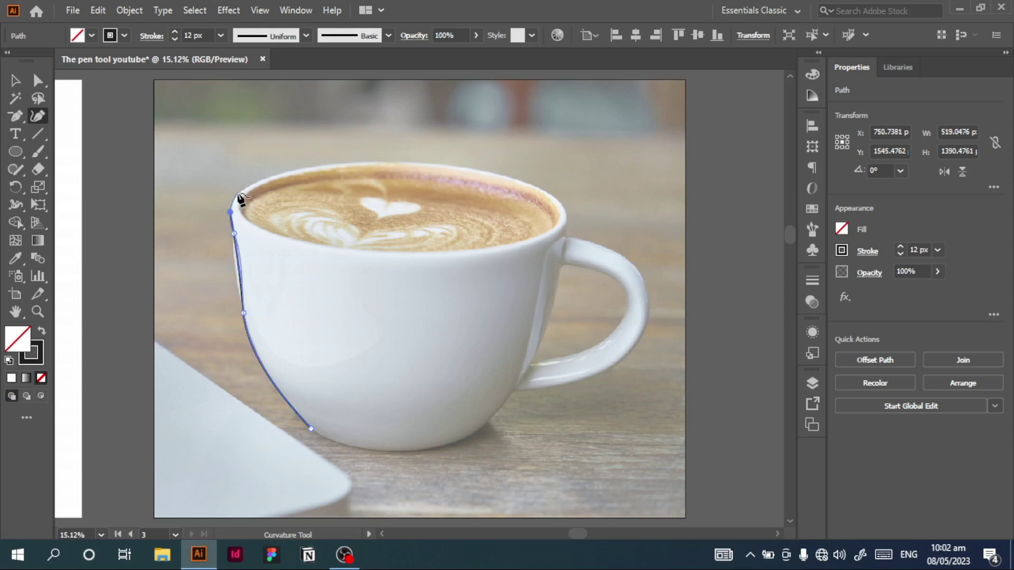
left_click(237, 193)
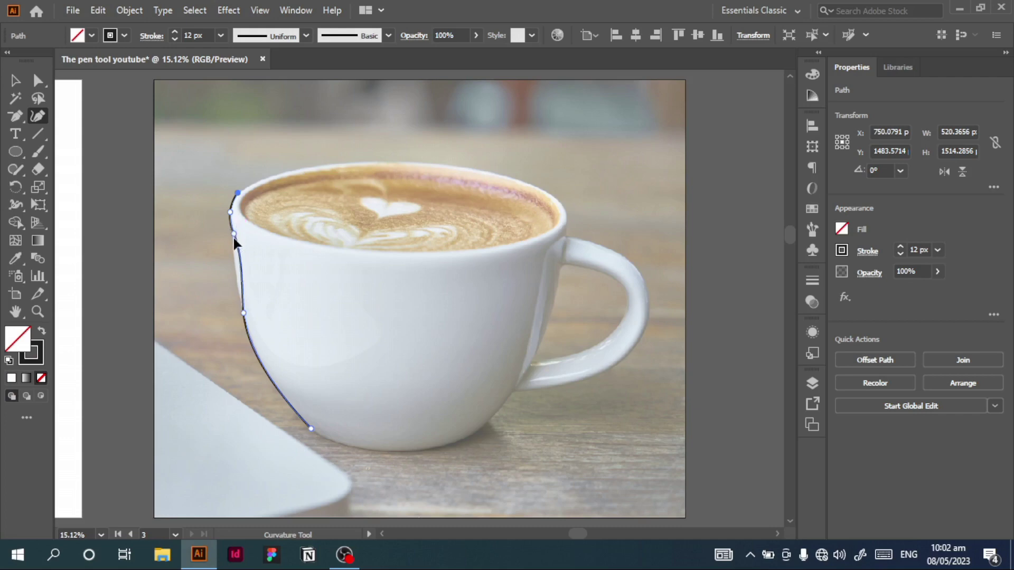
left_click_drag(233, 234, 233, 258)
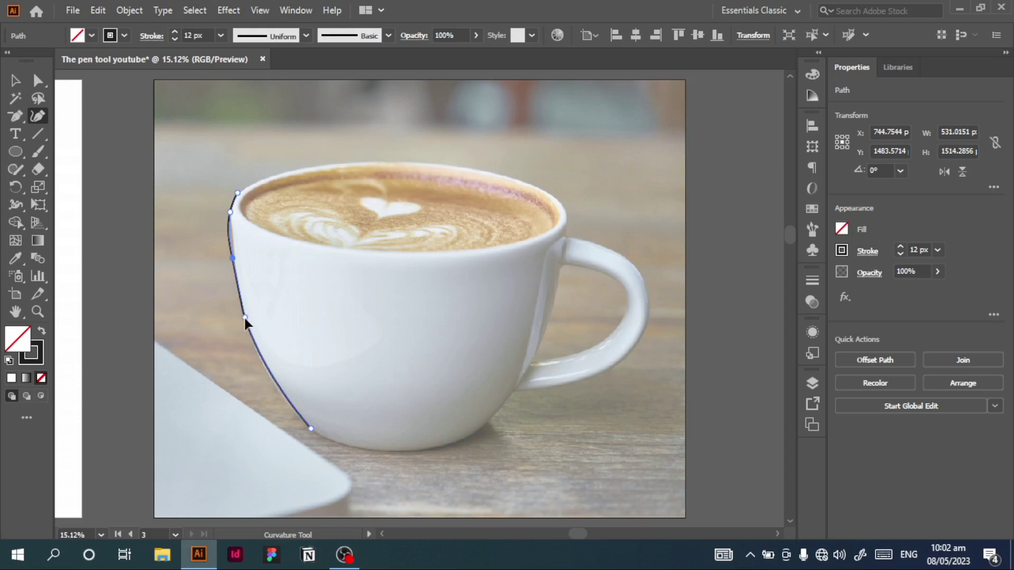
left_click(250, 332)
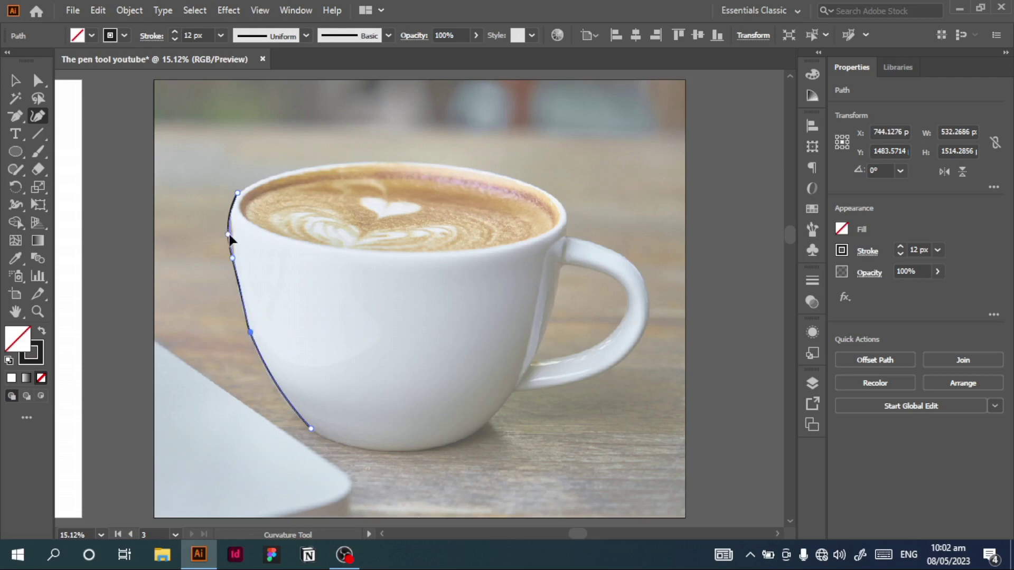
left_click_drag(230, 214, 233, 232)
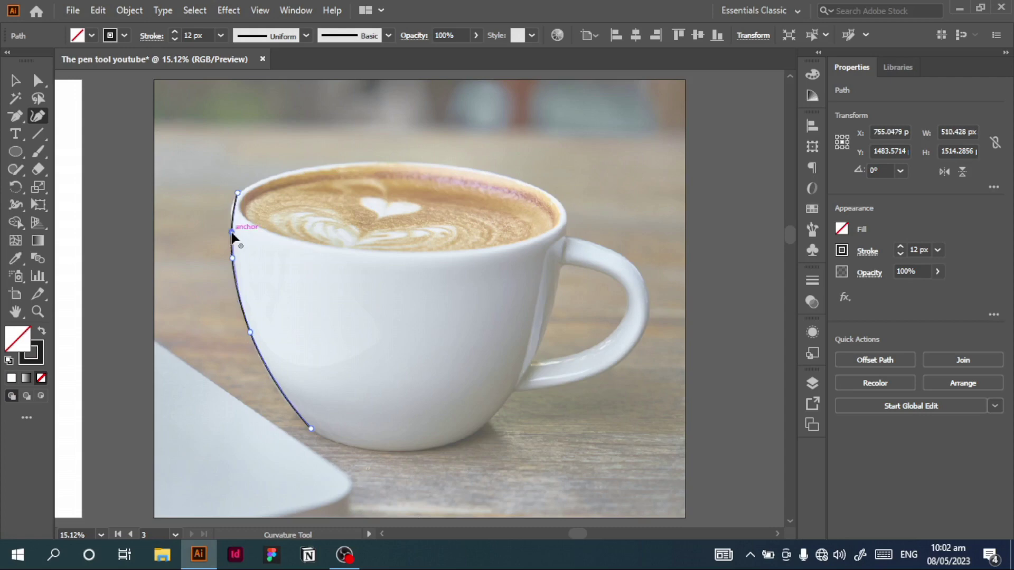
left_click(231, 210)
left_click_drag(231, 211, 230, 209)
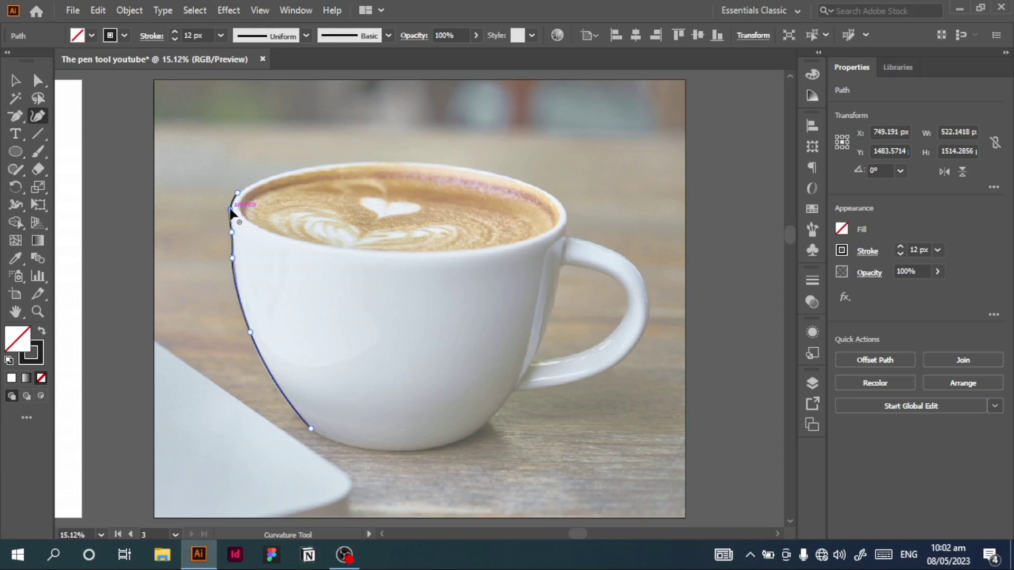
Step: Continue the path from its upper-left endpoint along the cup's back rim to the rim's right end with three more points
left_click(237, 193)
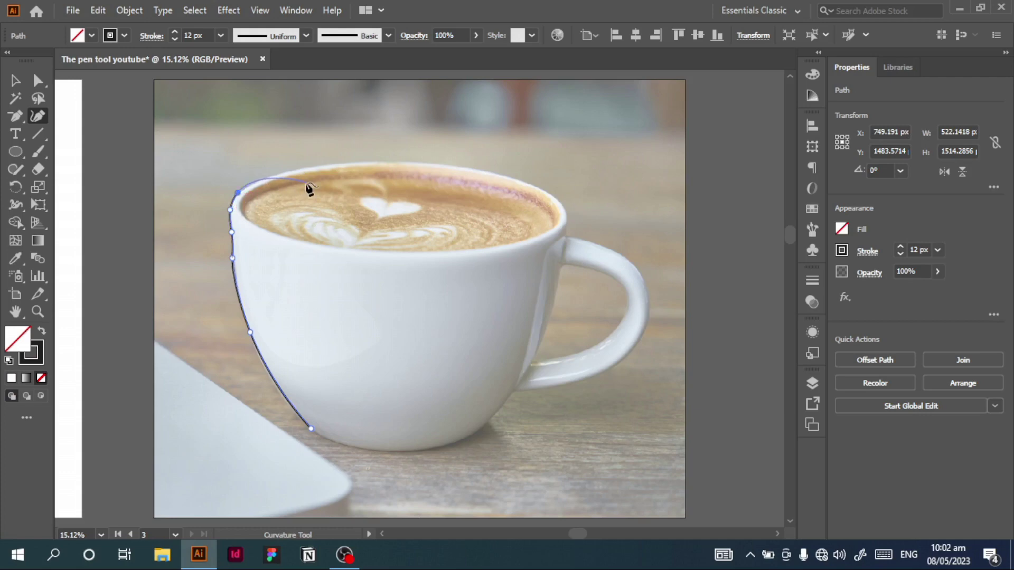
left_click(388, 161)
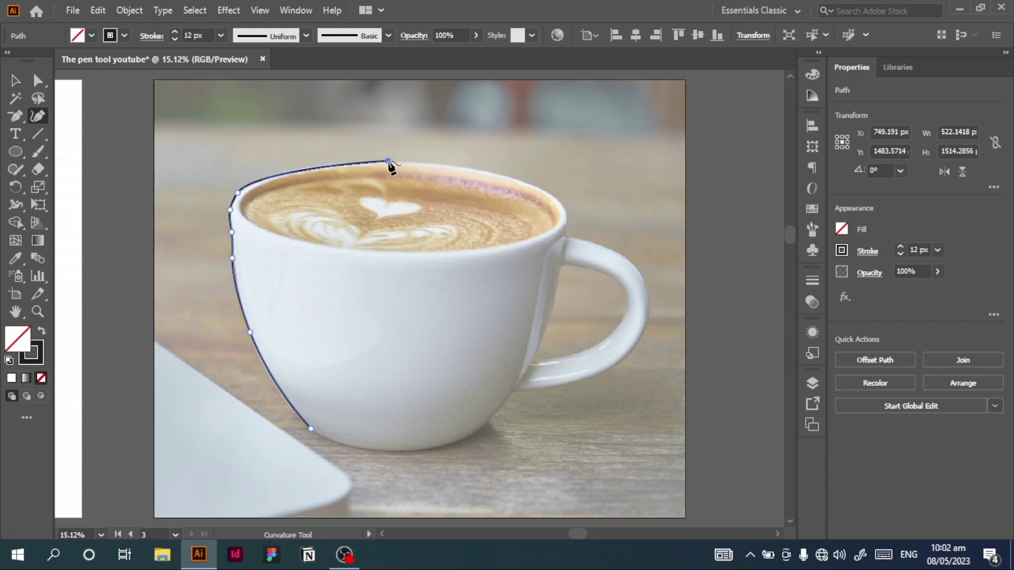
left_click(558, 198)
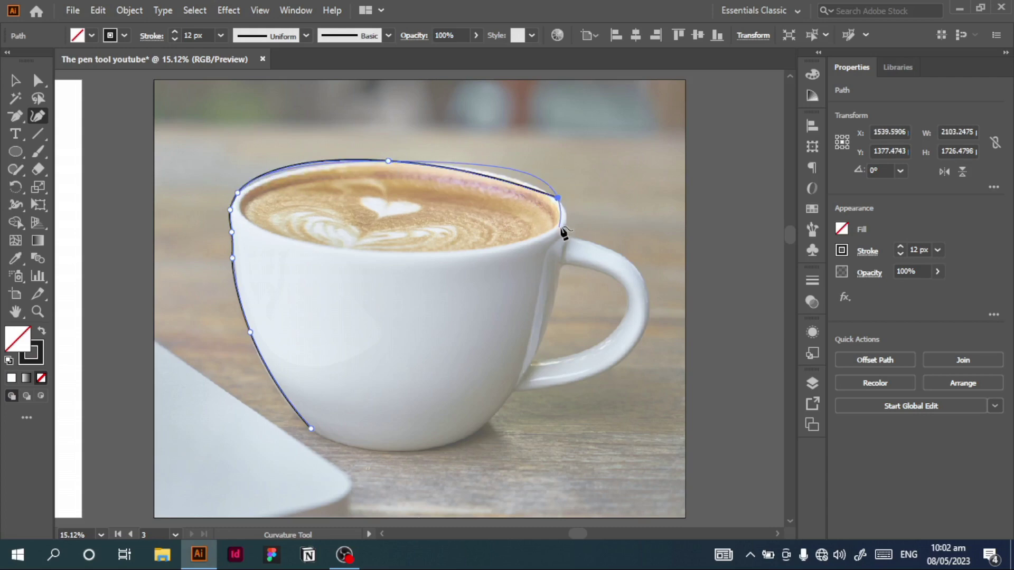
left_click(566, 223)
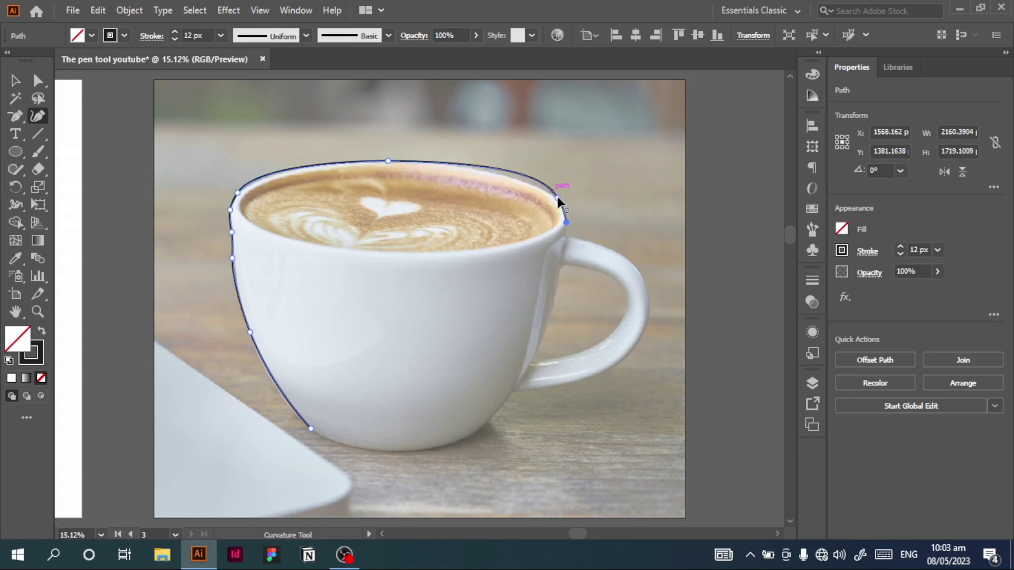
Step: Refine the cup's back rim by moving the anchor near its right end and adding an anchor on each side of the top
mouse_move(556, 196)
left_mouse_down()
mouse_move(535, 187)
mouse_move(560, 208)
left_mouse_up()
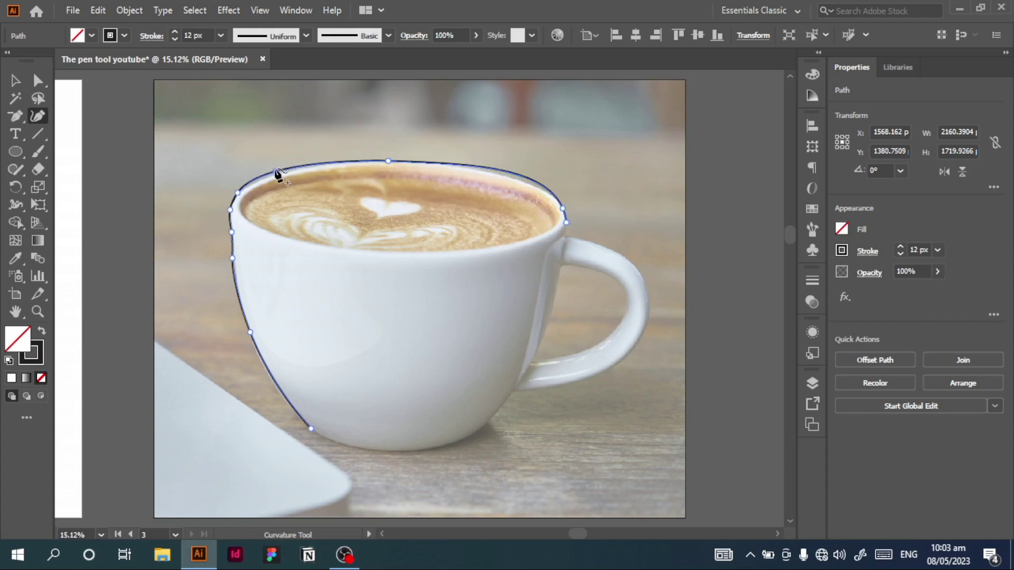
left_click_drag(275, 170, 335, 162)
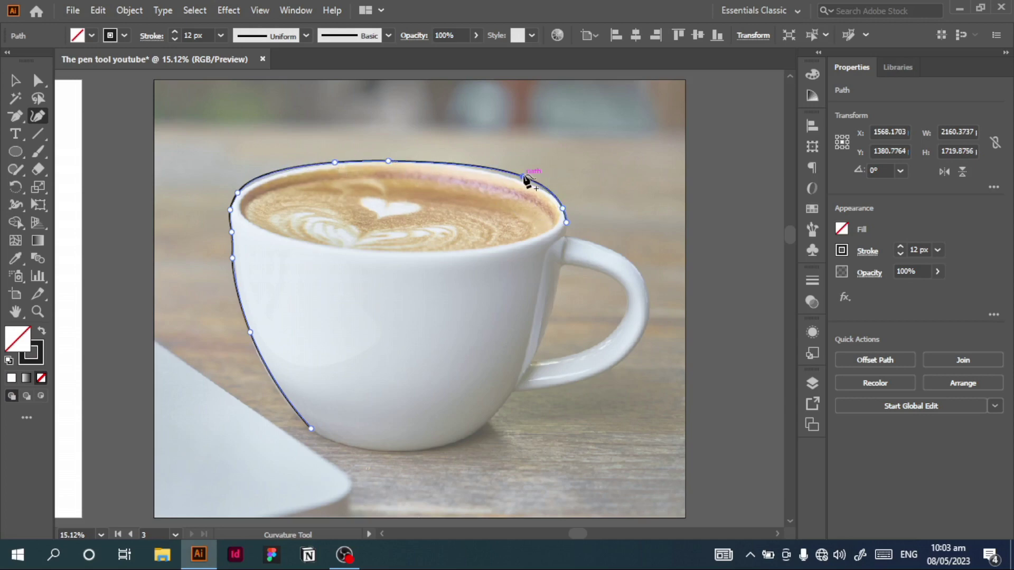
left_click_drag(525, 177, 506, 176)
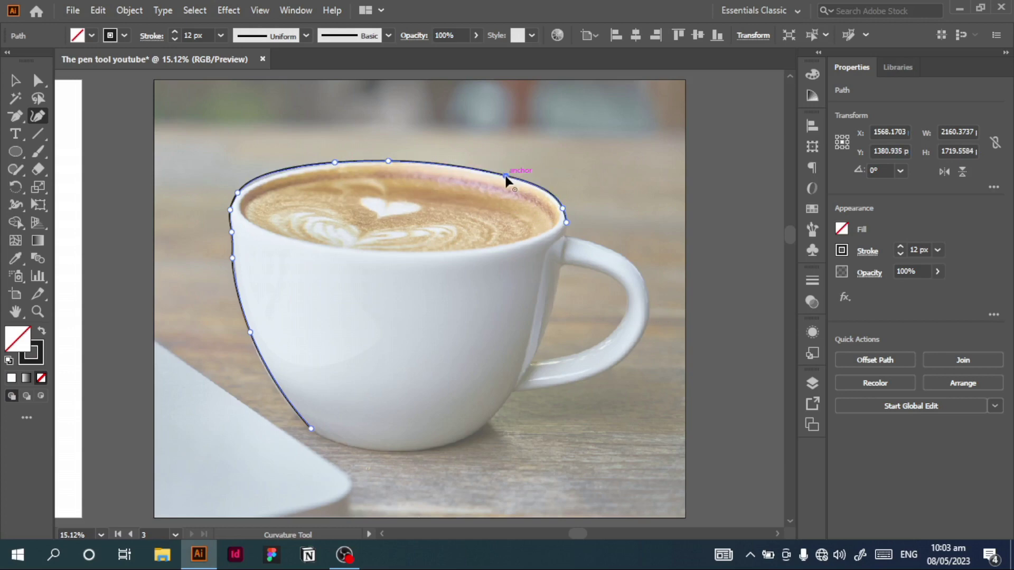
Step: Extend the path around the handle's outer edge to its lower joint, adding anchors along its underside and upper edge to fit the curve
left_click(565, 234)
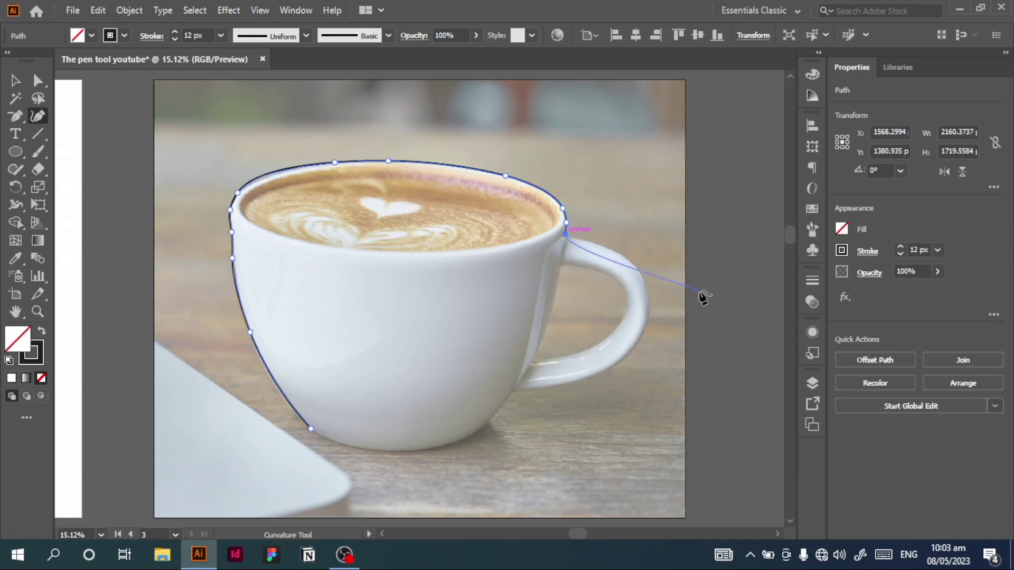
left_click(629, 261)
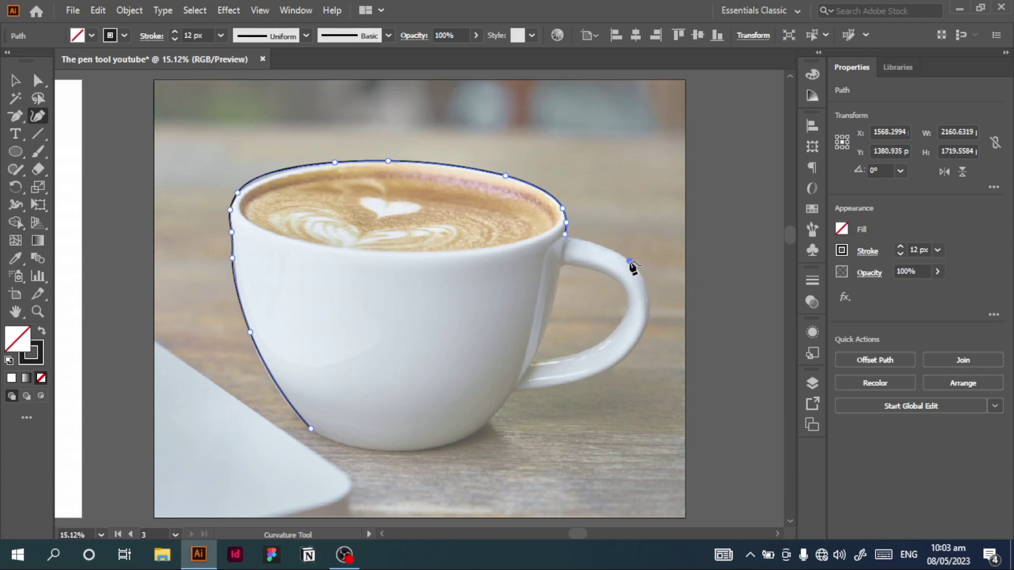
left_click(629, 353)
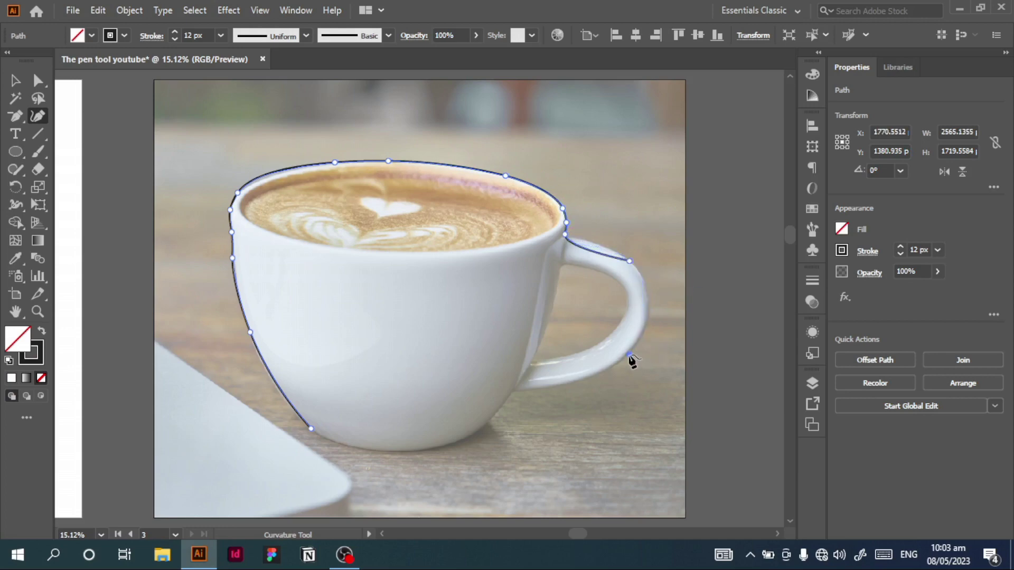
left_click(517, 388)
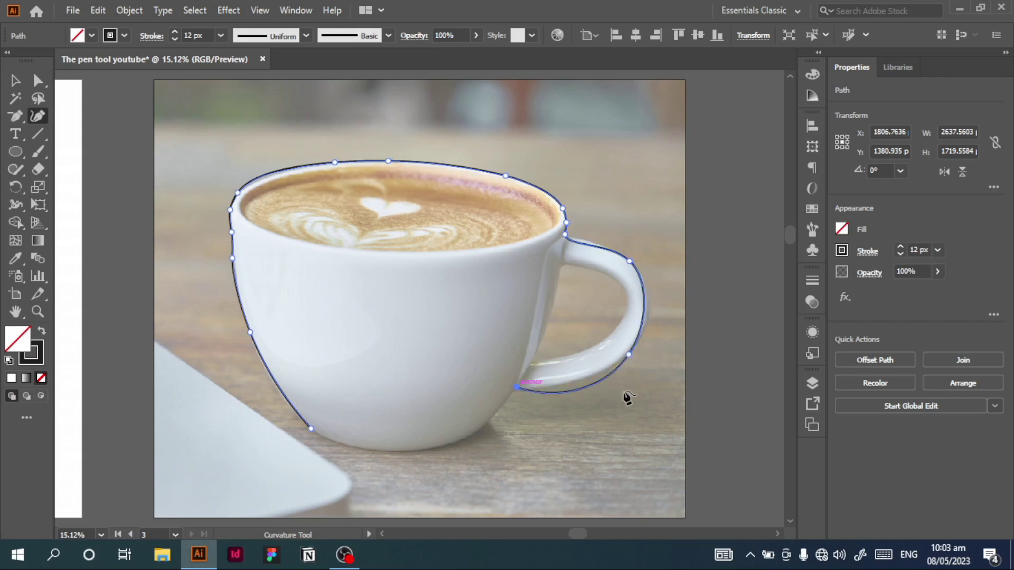
left_click(589, 382)
left_click(588, 241)
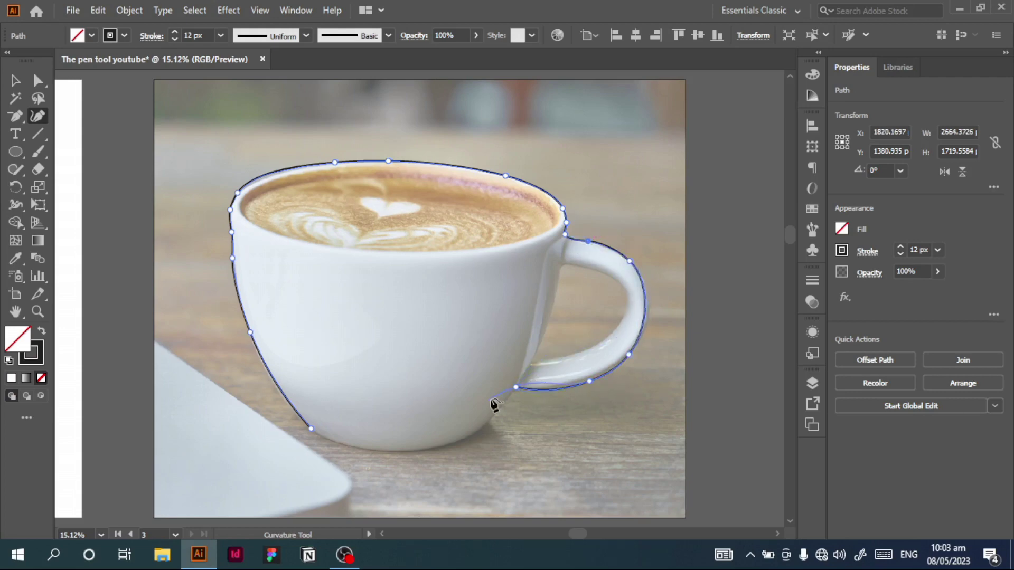
Step: Continue the path from the handle's lower joint along the cup's base and close it at the starting anchor
key("z")
left_click_drag(482, 350, 563, 438)
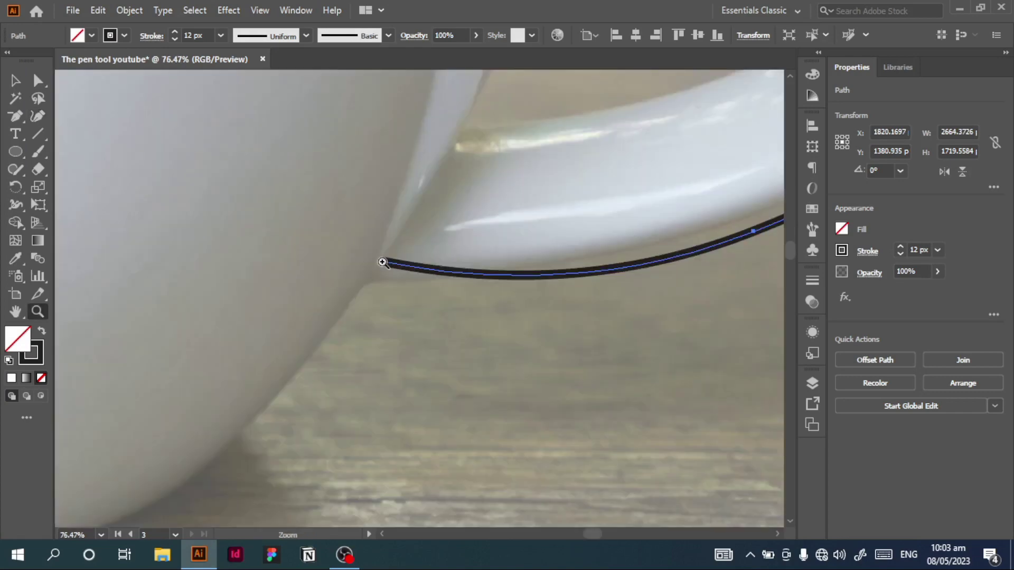
left_click(38, 116)
key("ctrl+minus")
key("ctrl+minus")
key("ctrl+minus")
key("ctrl+minus")
key("ctrl+minus")
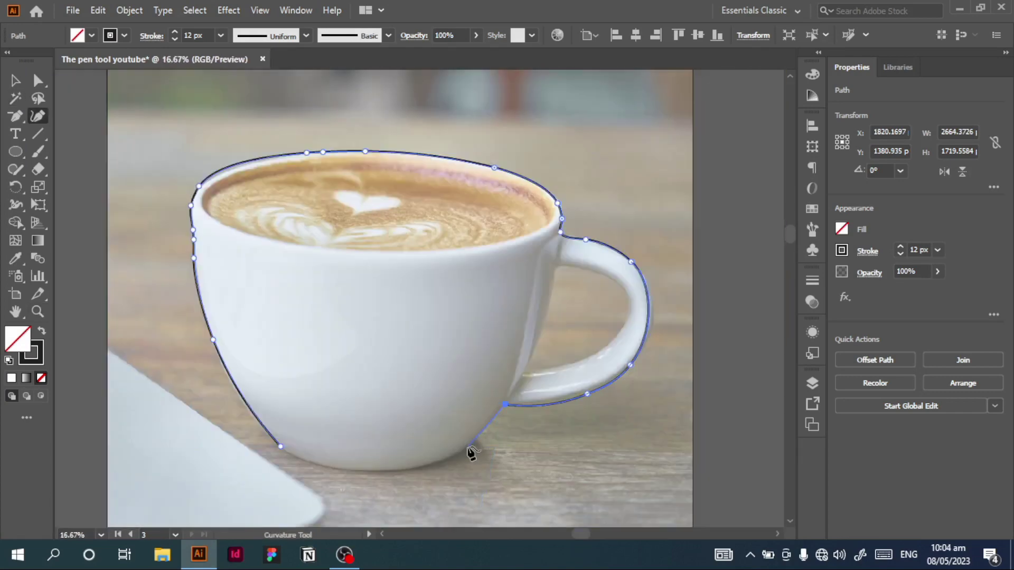
left_click(452, 456)
left_click(388, 469)
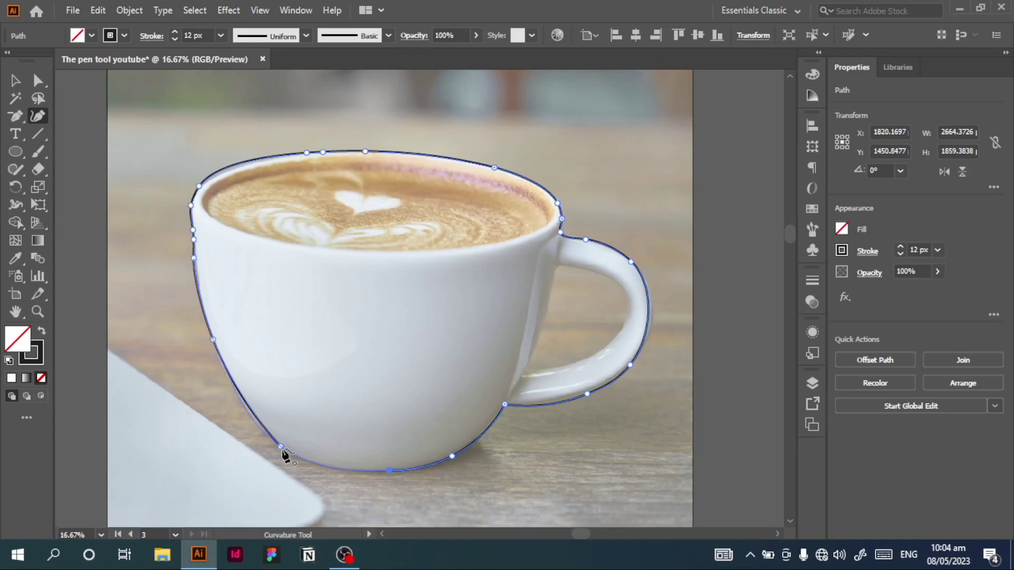
left_click(281, 447)
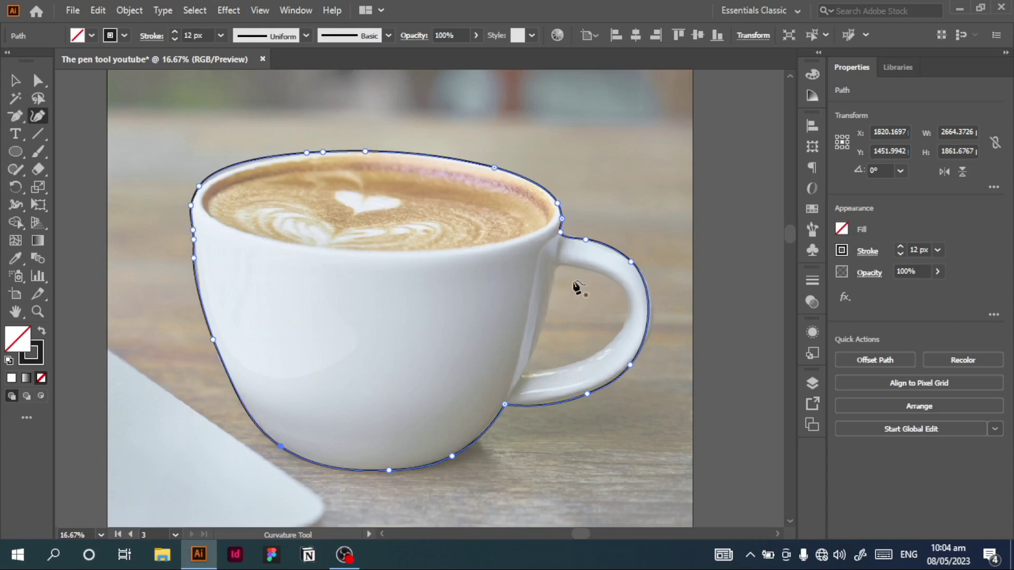
Step: Trace the handle's inner opening as a closed path with a corner at its upper joint, adding anchors to fit the curved side
left_click(521, 376)
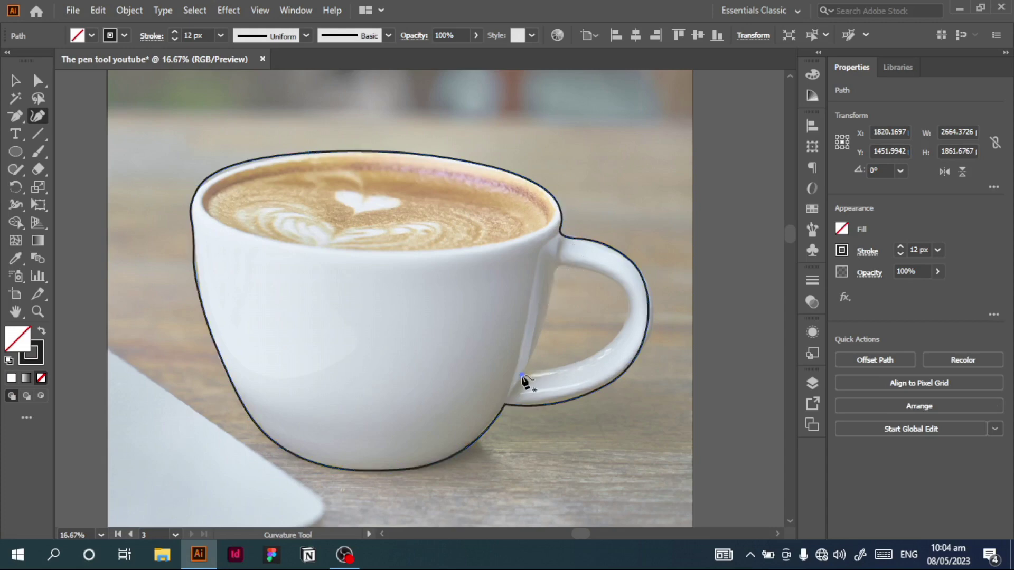
left_click(551, 292)
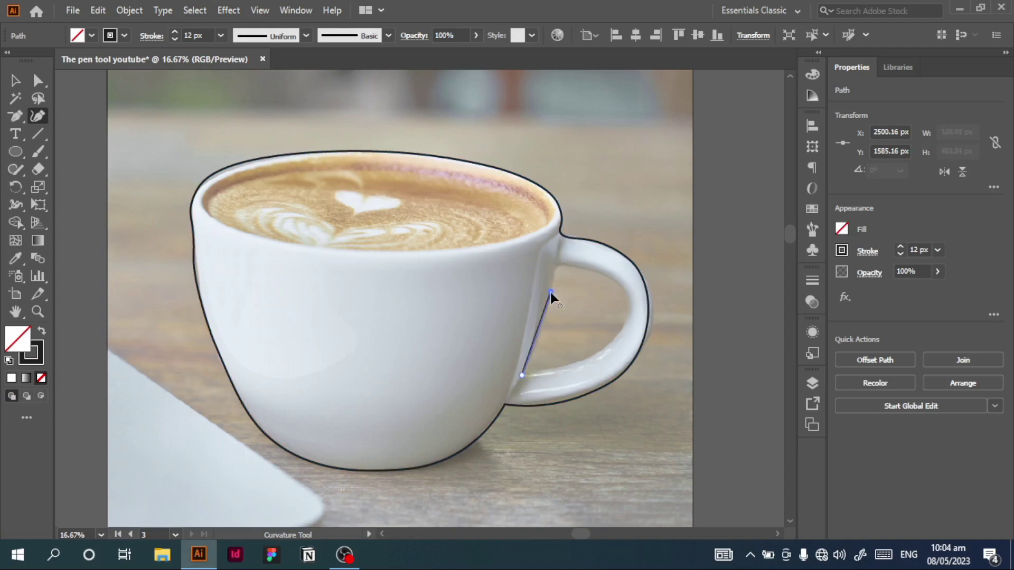
left_click(557, 263)
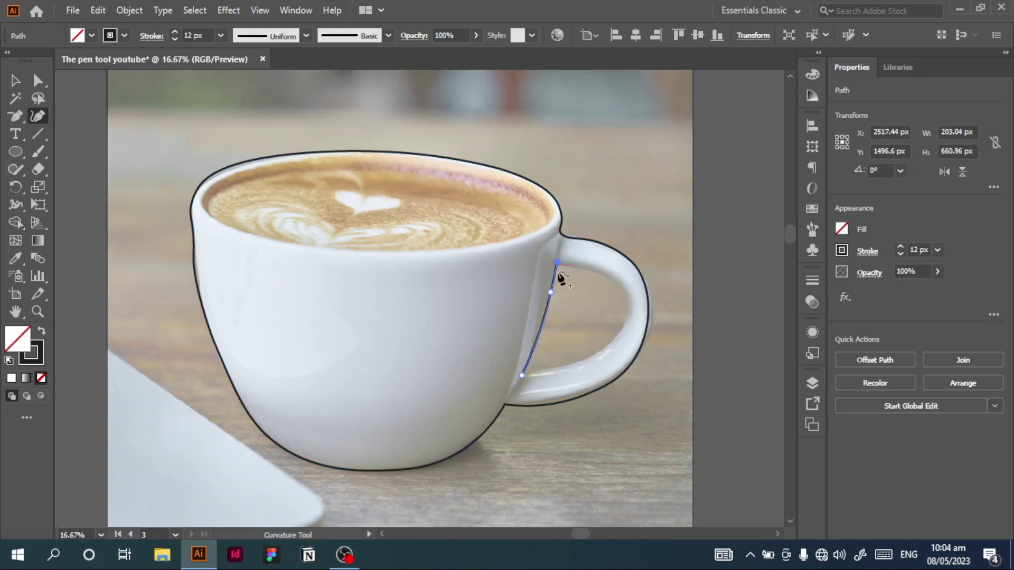
double_click(555, 266)
left_click(629, 307)
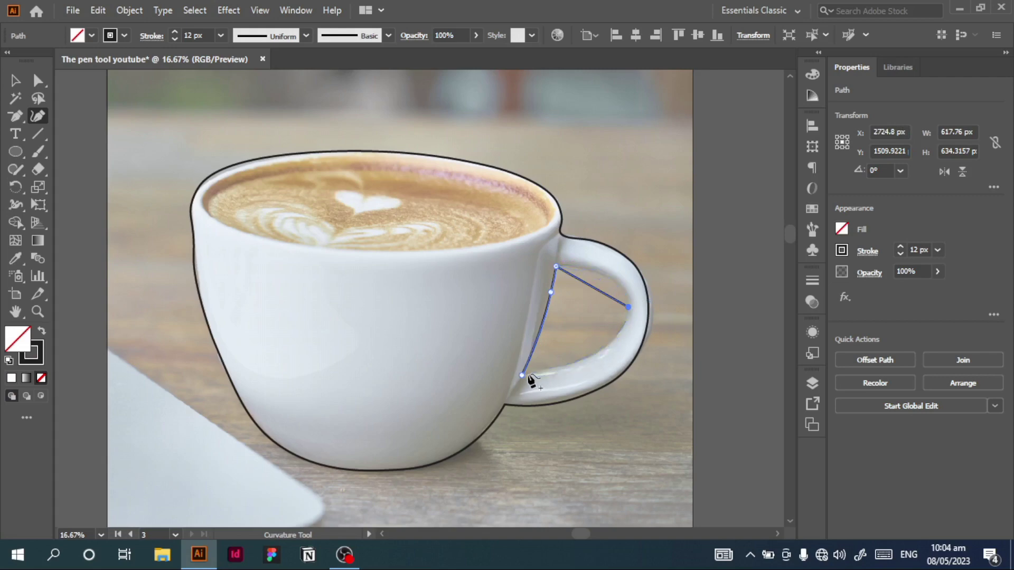
left_click(521, 375)
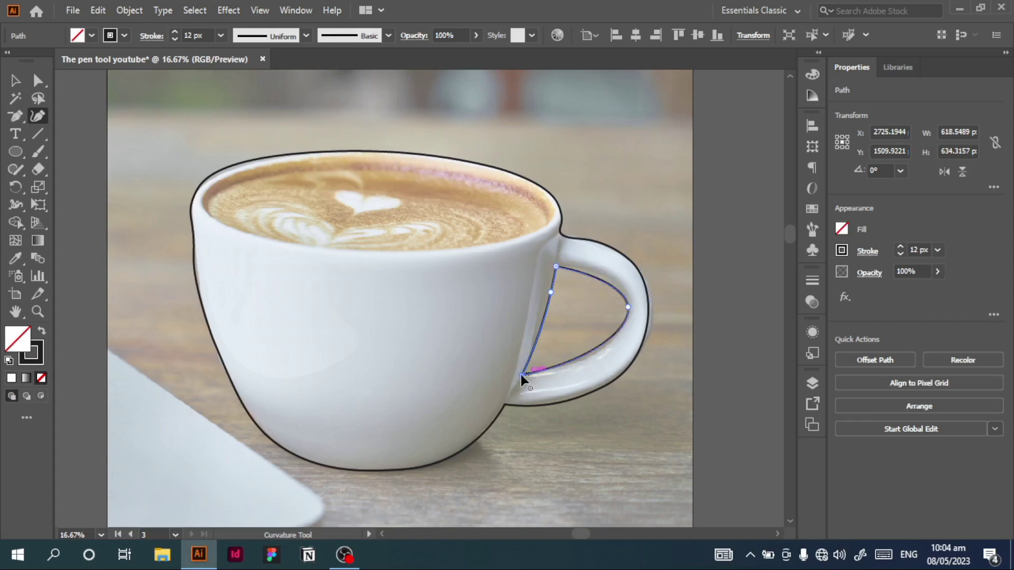
left_click_drag(604, 284, 605, 278)
left_click(591, 353)
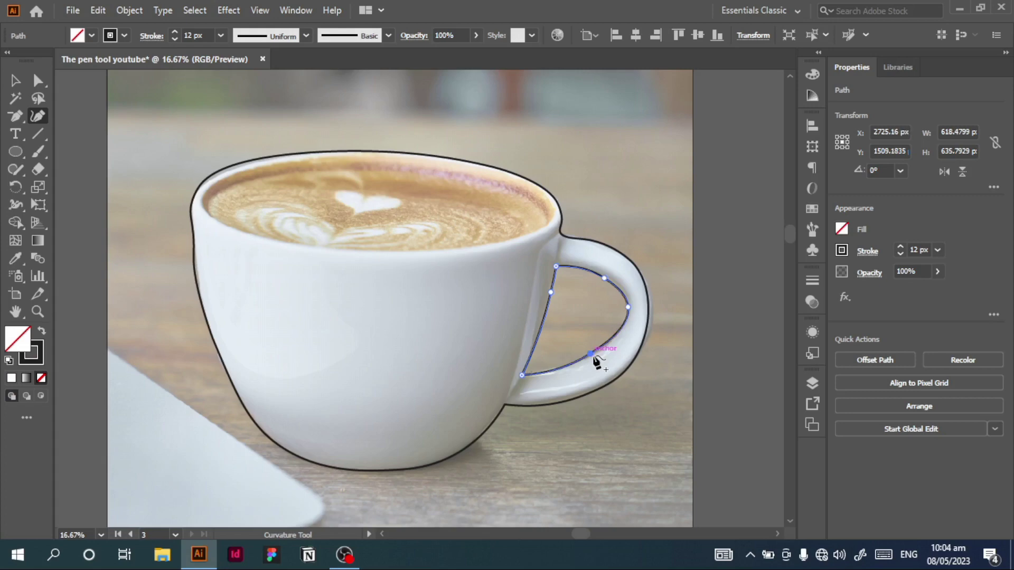
Step: Draw an ellipse over the coffee surface and fit it to the inner rim at about 2043 × 592 px
left_click(16, 154)
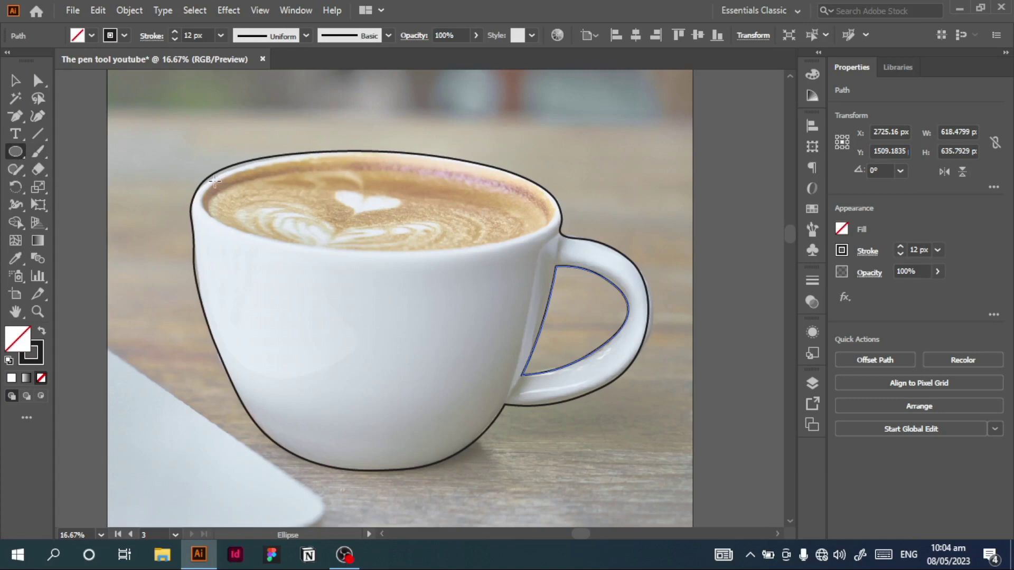
left_click_drag(215, 181, 554, 258)
key("v")
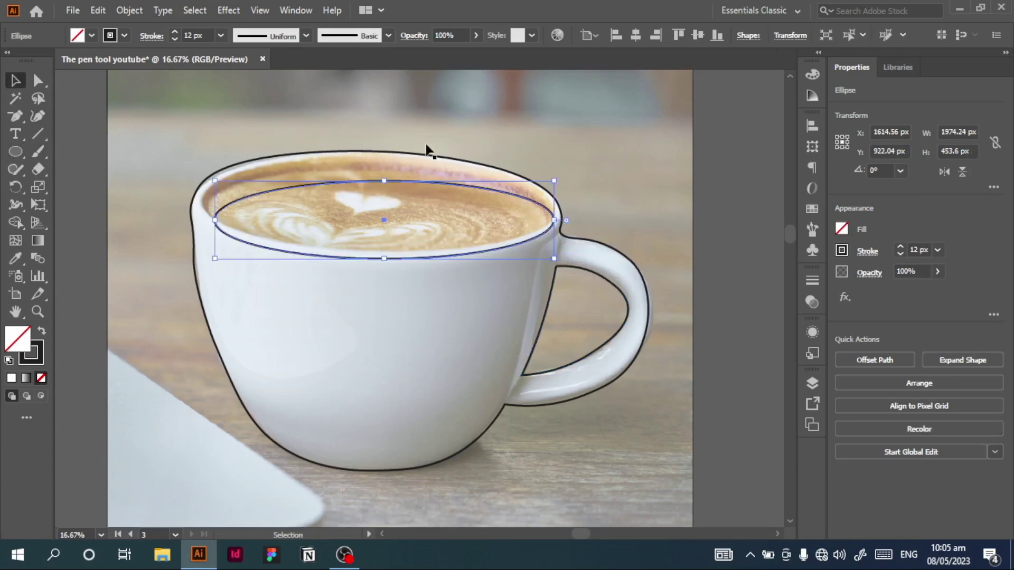
left_click_drag(384, 180, 379, 157)
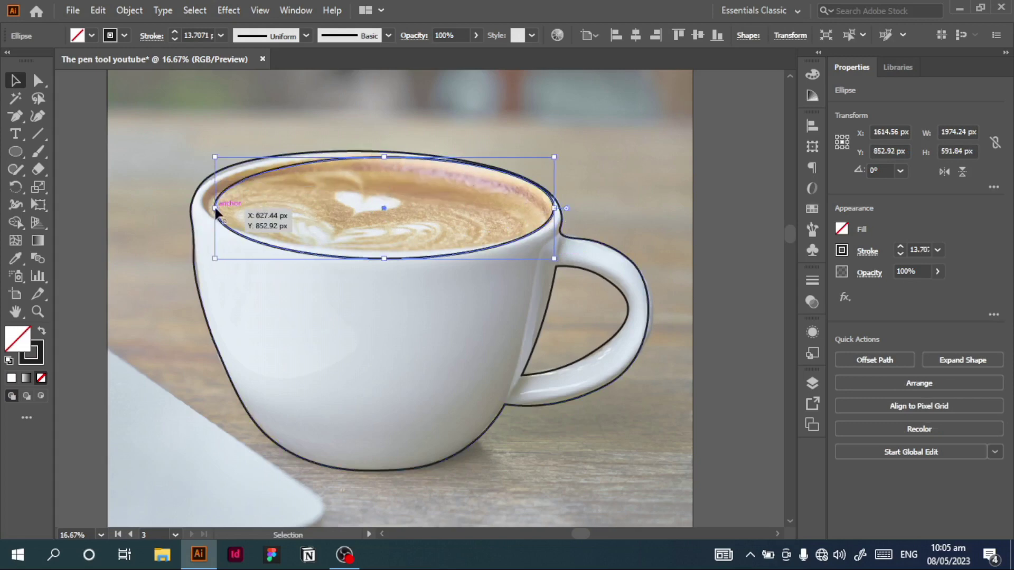
left_click_drag(215, 209, 203, 208)
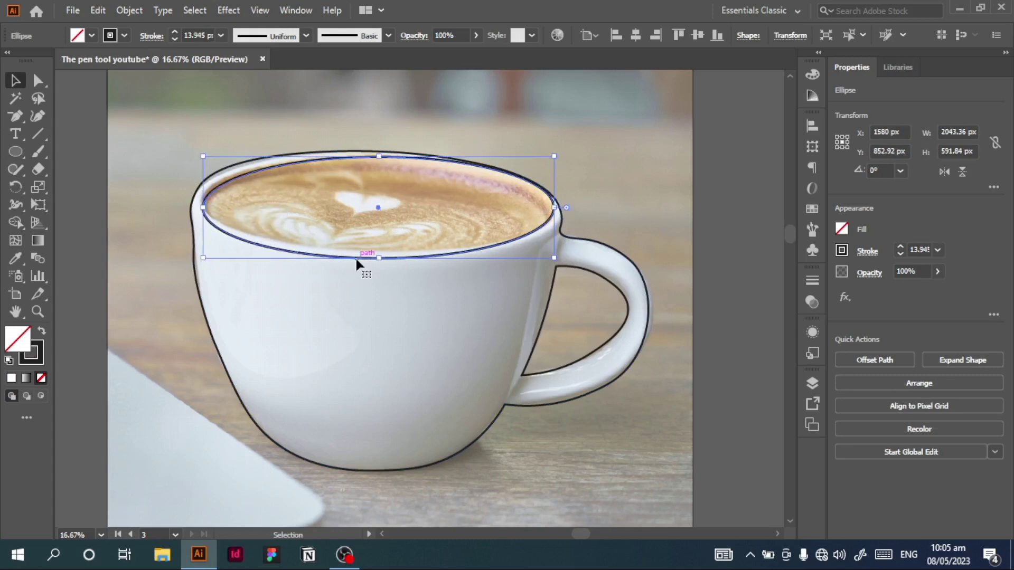
left_click_drag(356, 259, 355, 259)
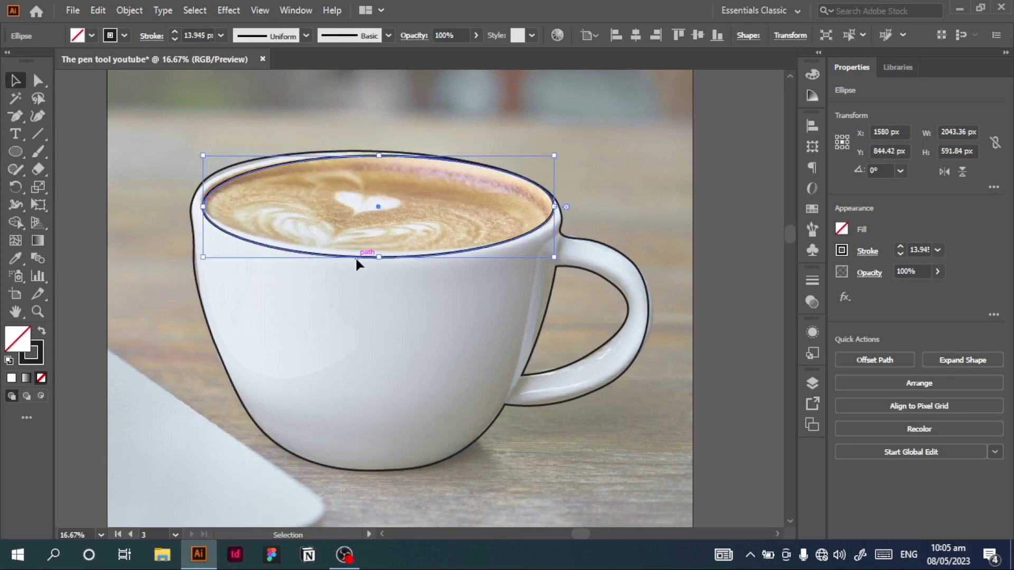
Step: Reshape the ellipse with the Curvature tool by moving its left, bottom and right anchors onto the inner rim
left_click(34, 117)
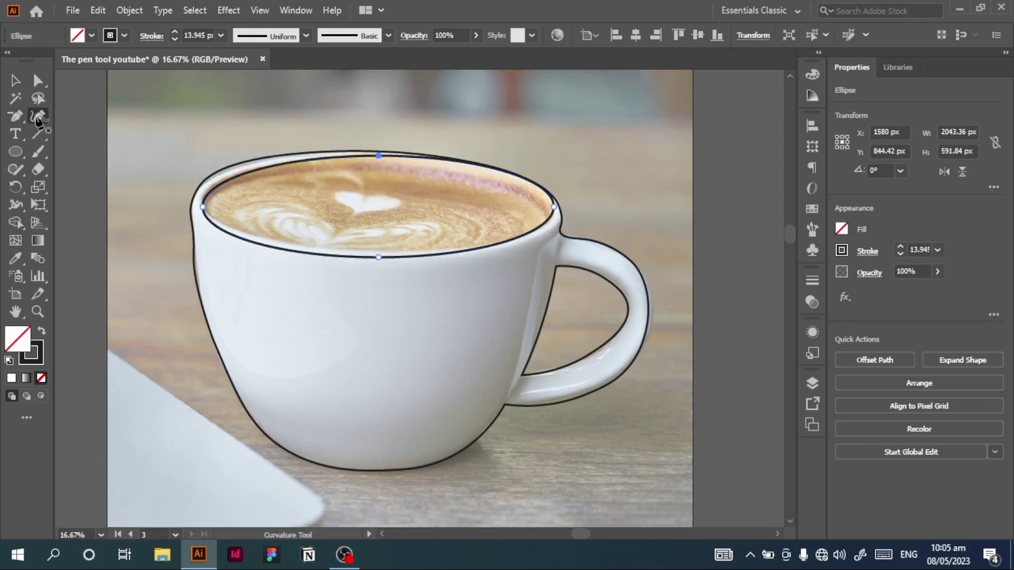
left_click_drag(202, 205, 200, 197)
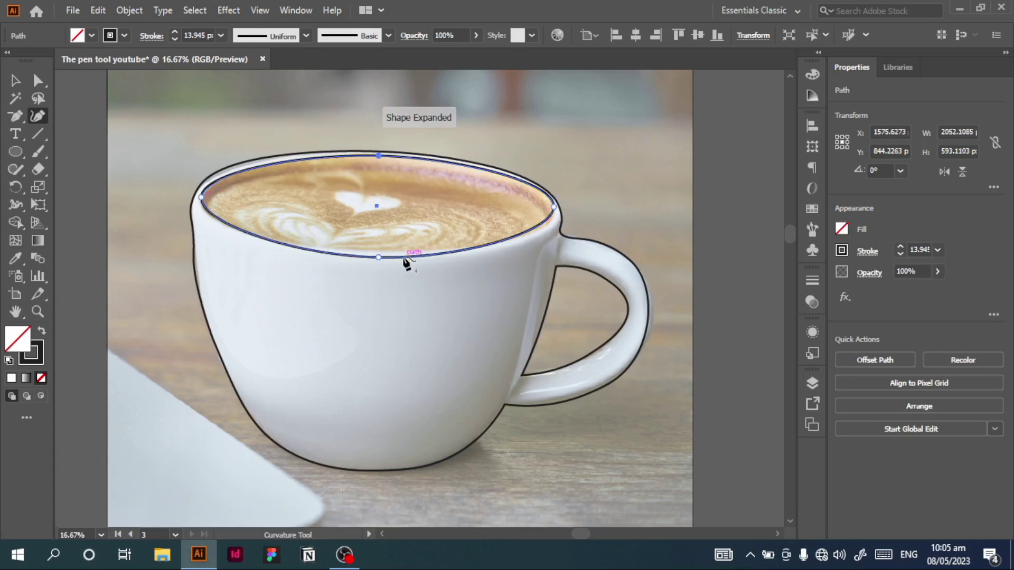
left_click_drag(377, 258, 377, 253)
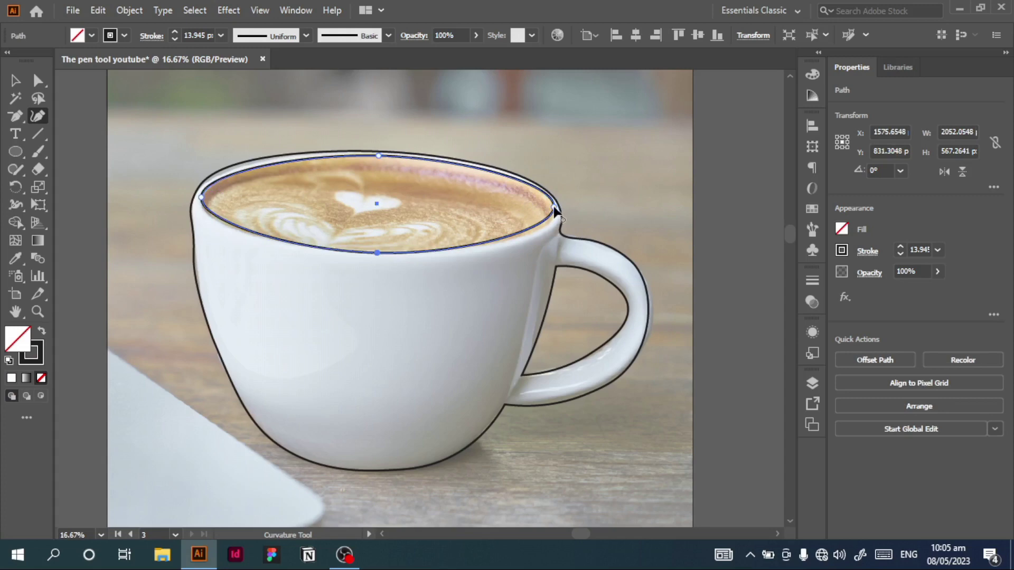
left_click_drag(552, 212, 552, 218)
Step: Duplicate the inner rim shape in place and enlarge the copy from its centre to about 2219 × 620 px for the outer rim
key("v")
key("ctrl+F9")
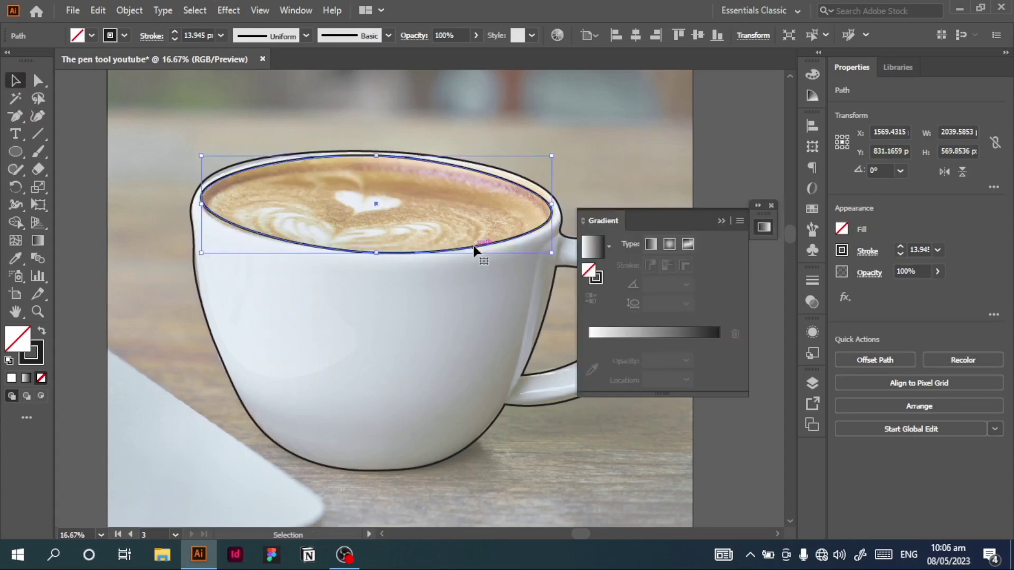
key("a")
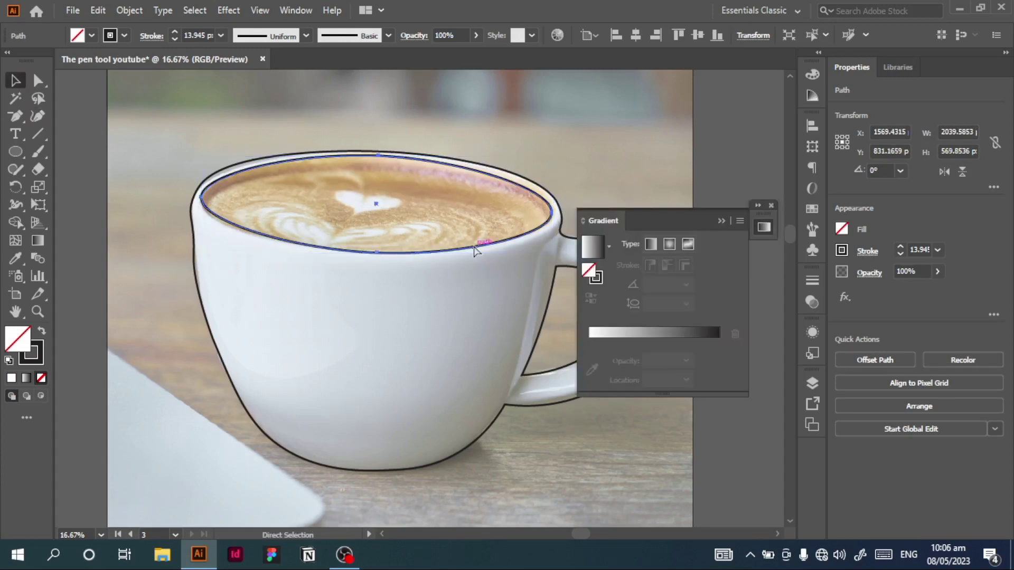
key("v")
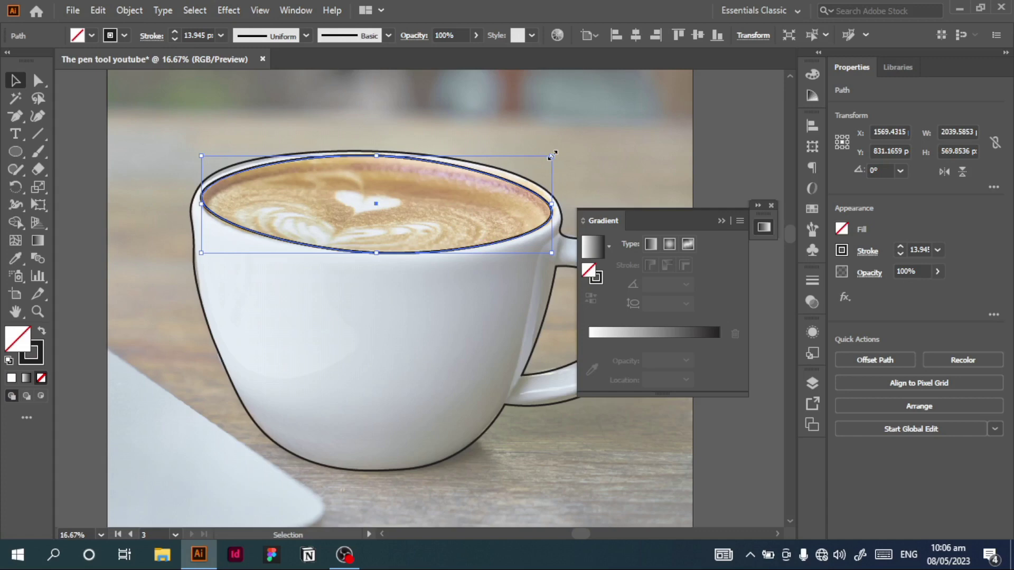
key("shift")
left_click_drag(552, 155, 573, 151)
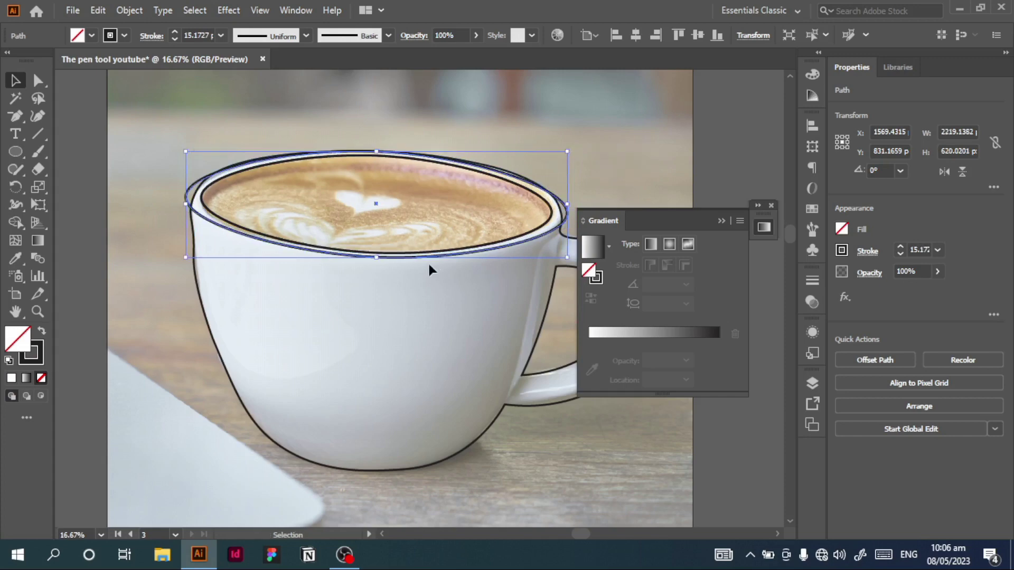
left_click(596, 158)
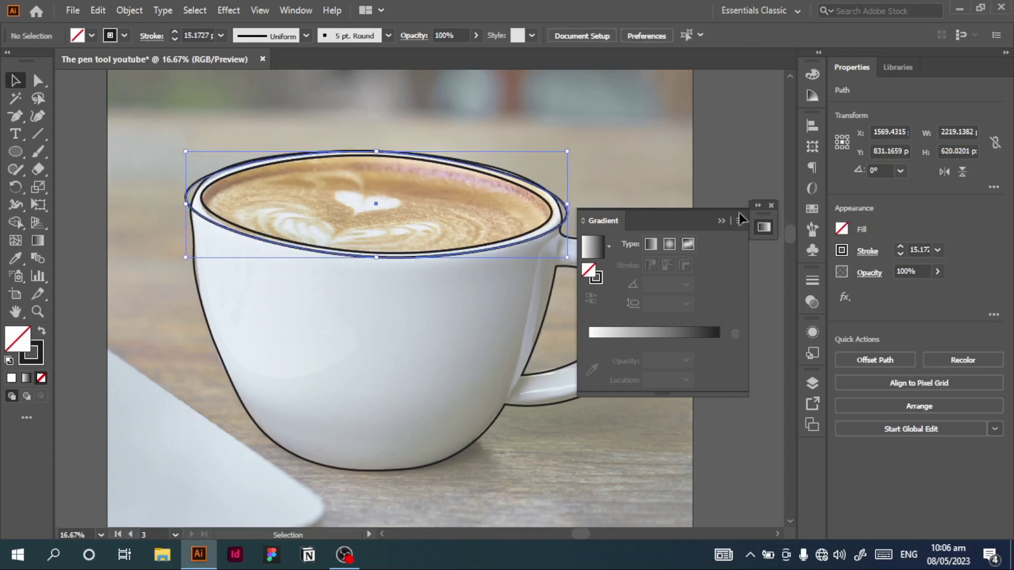
left_click(771, 206)
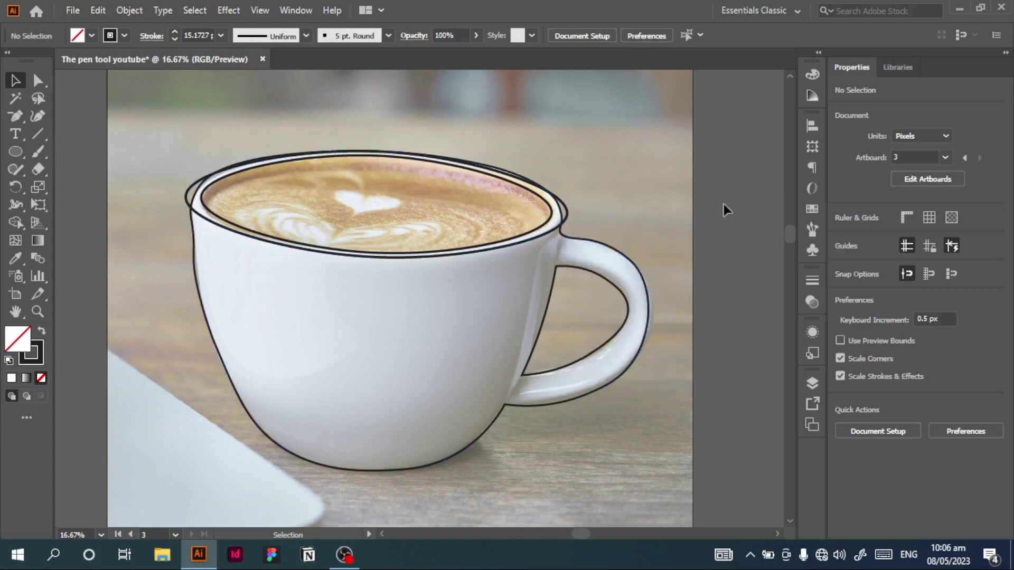
Step: Move the handle's outermost anchor on the cup outline slightly outward with the Curvature tool
left_click(643, 344)
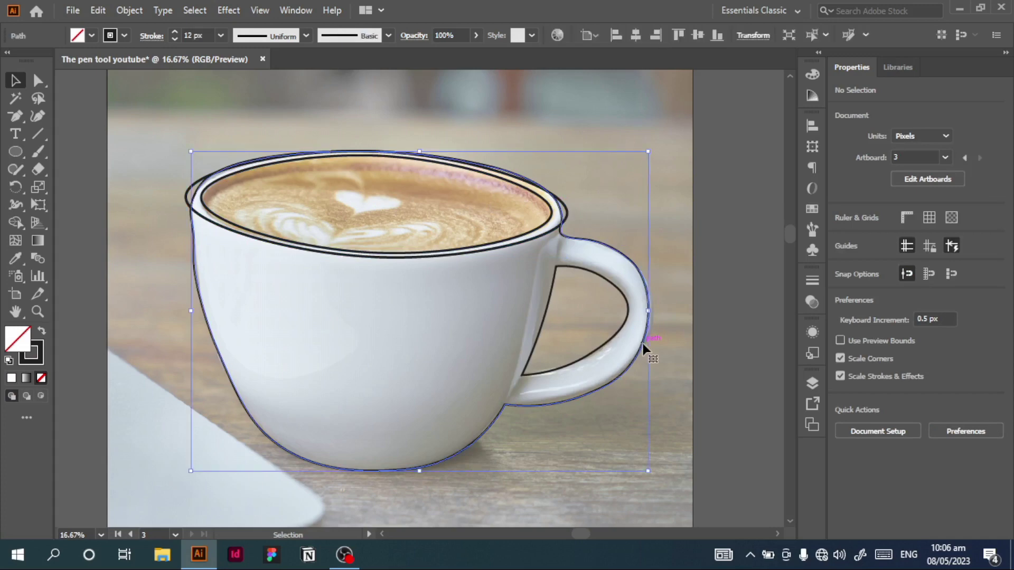
left_click(38, 115)
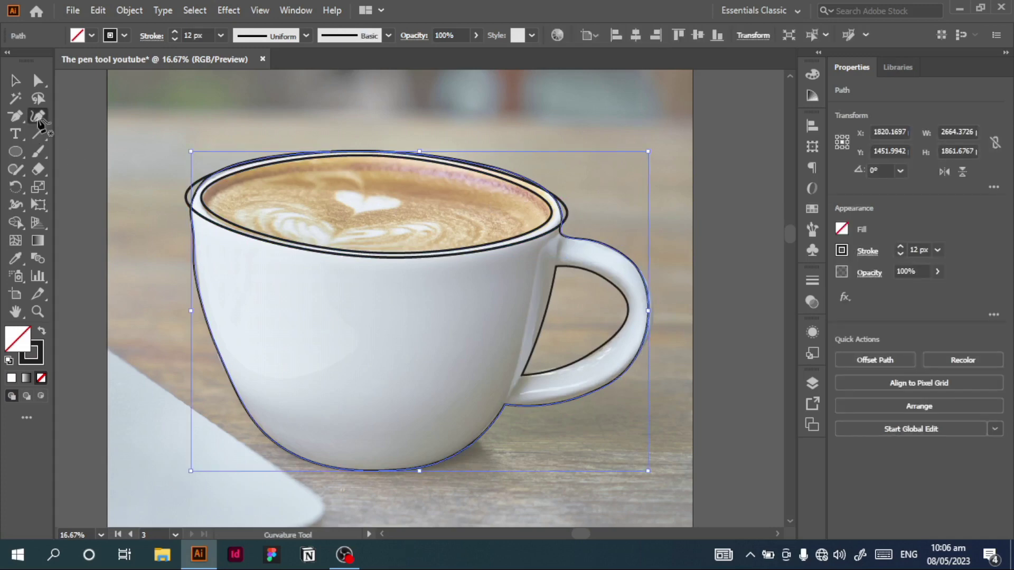
left_click(649, 310)
left_click_drag(649, 311, 654, 311)
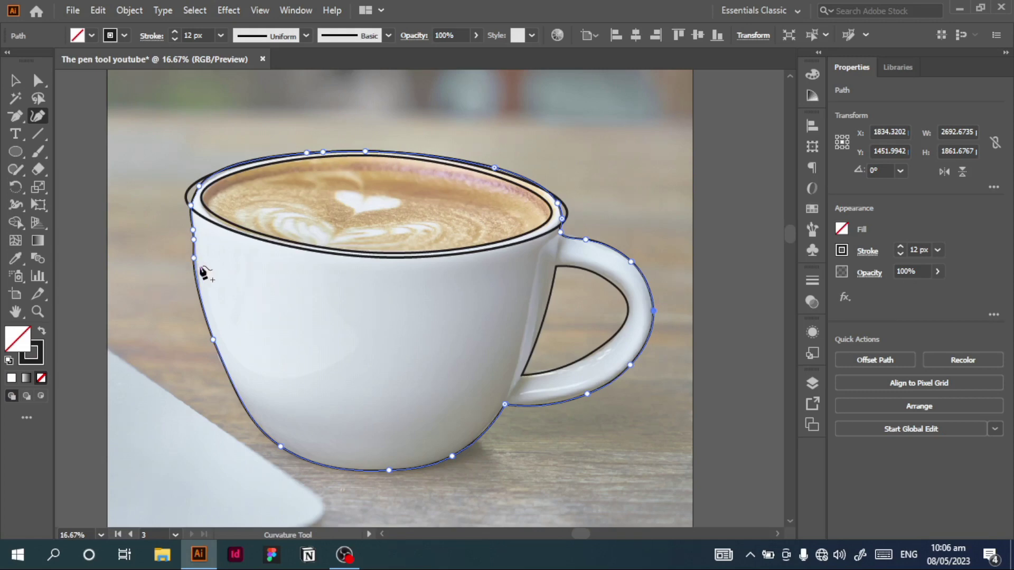
Step: Smooth the cup outline's left side by deleting surplus anchors and repositioning the remaining one with the Curvature tool
left_click_drag(194, 259, 196, 262)
key("minus")
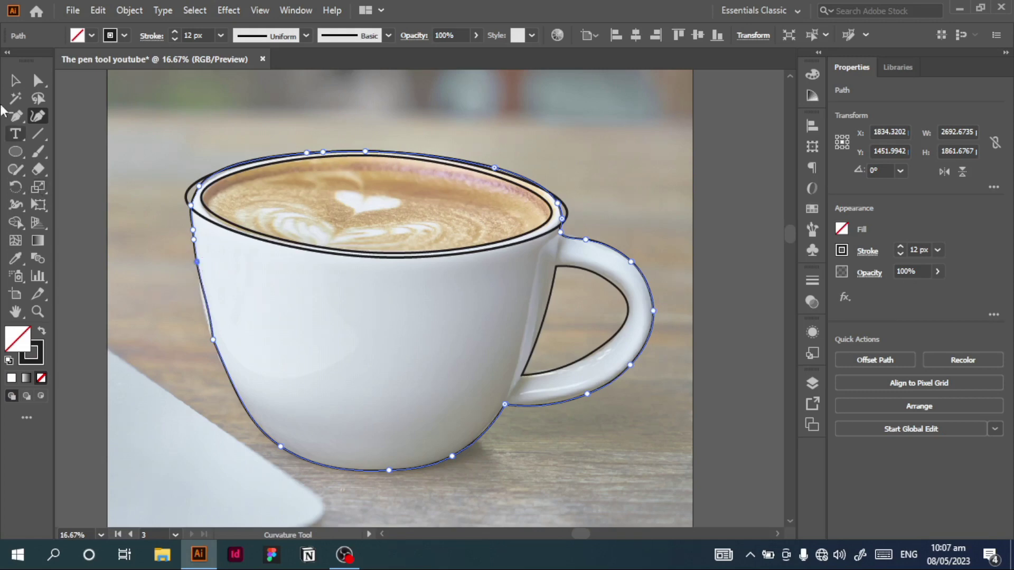
left_click(196, 262)
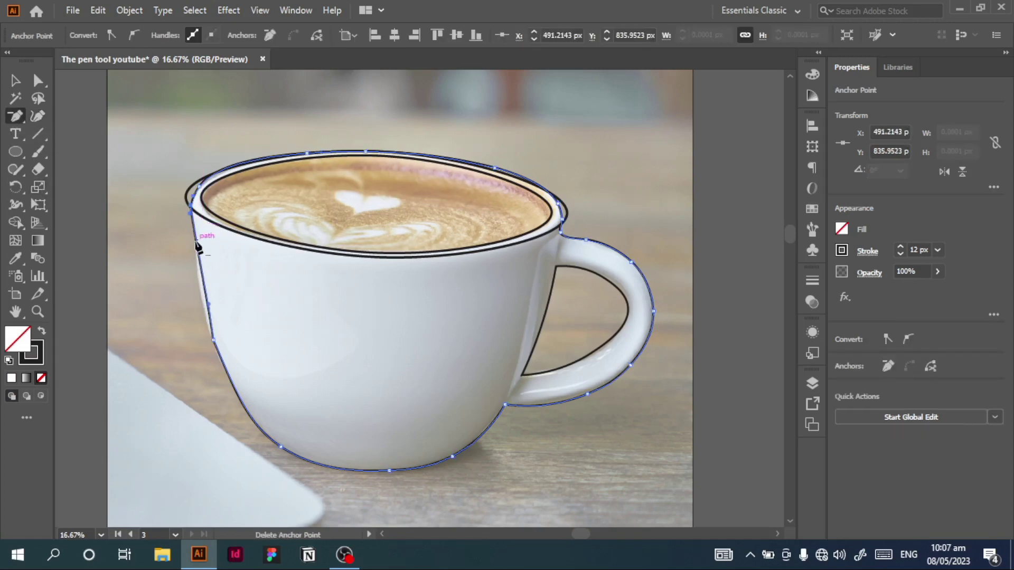
left_click(37, 115)
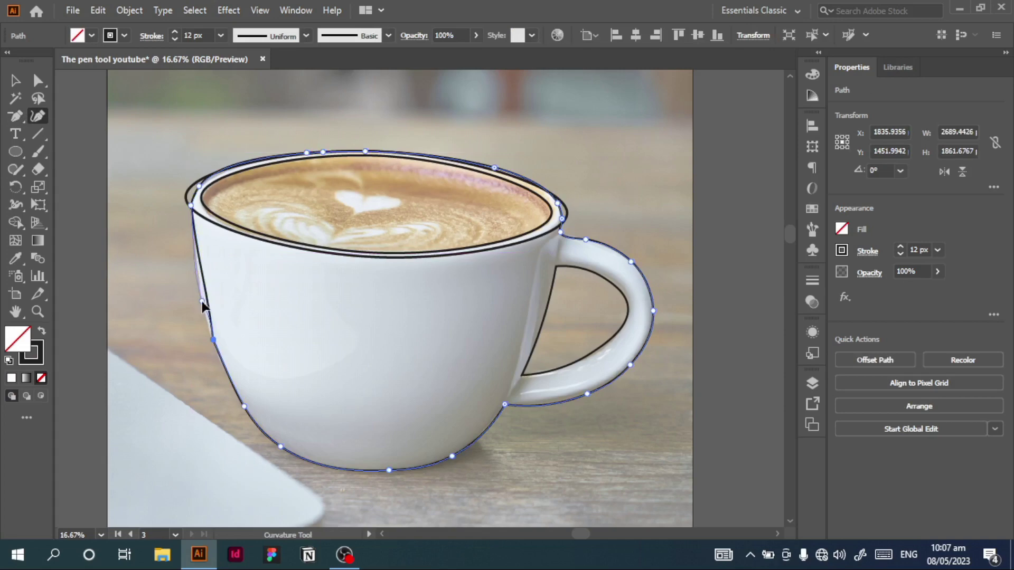
left_click(15, 117)
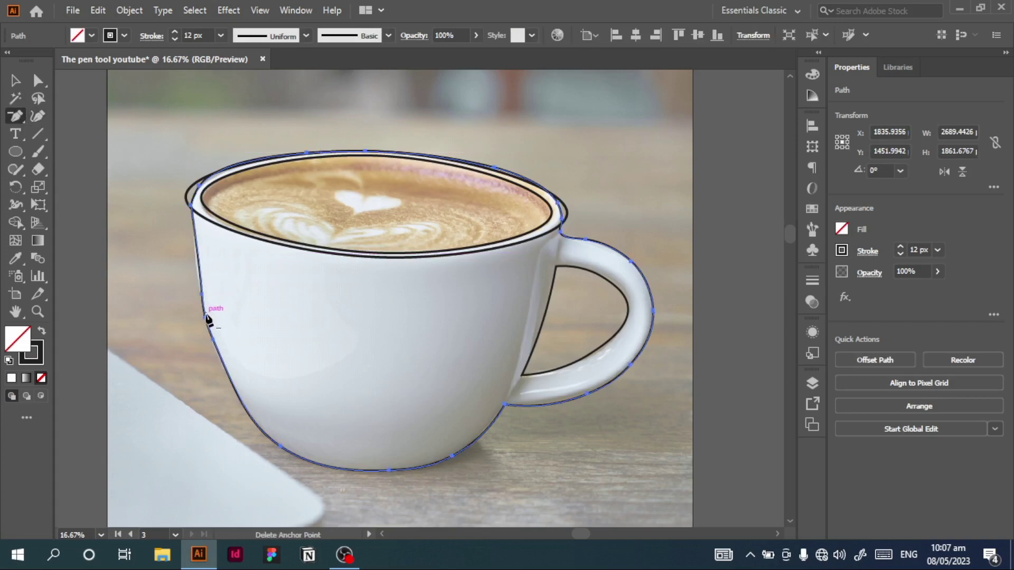
left_click(205, 316)
left_click(37, 118)
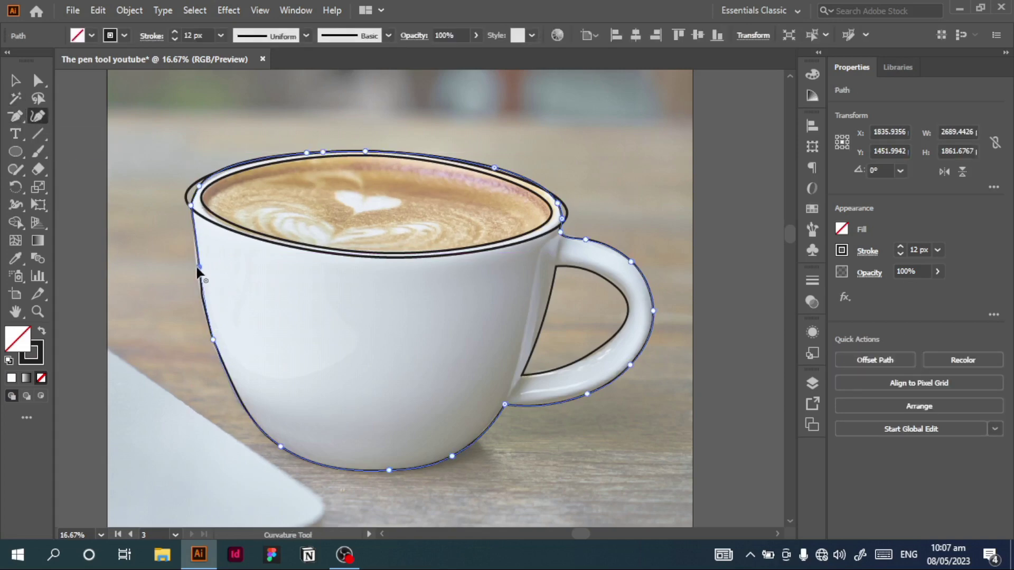
key("v")
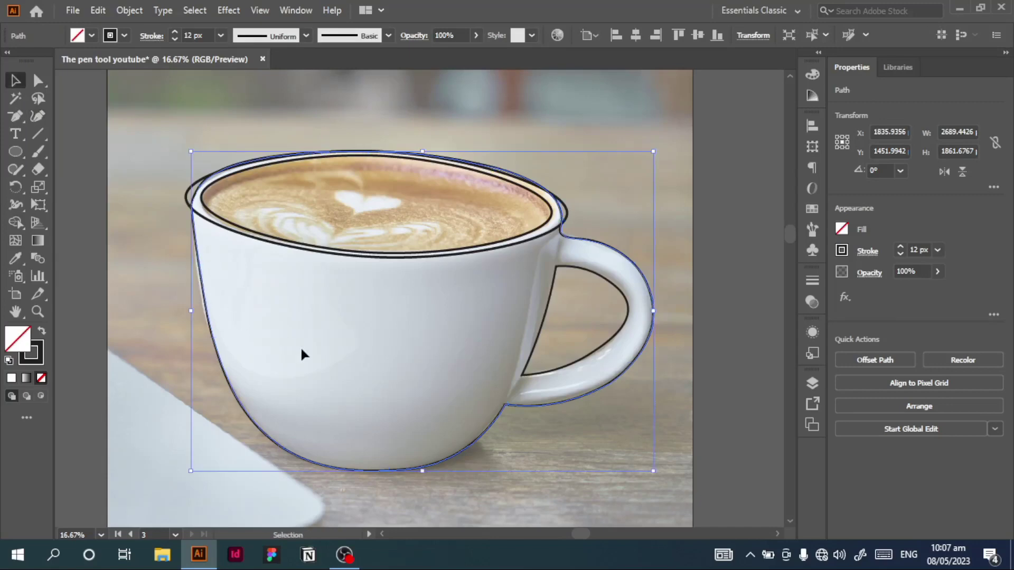
left_click(136, 342)
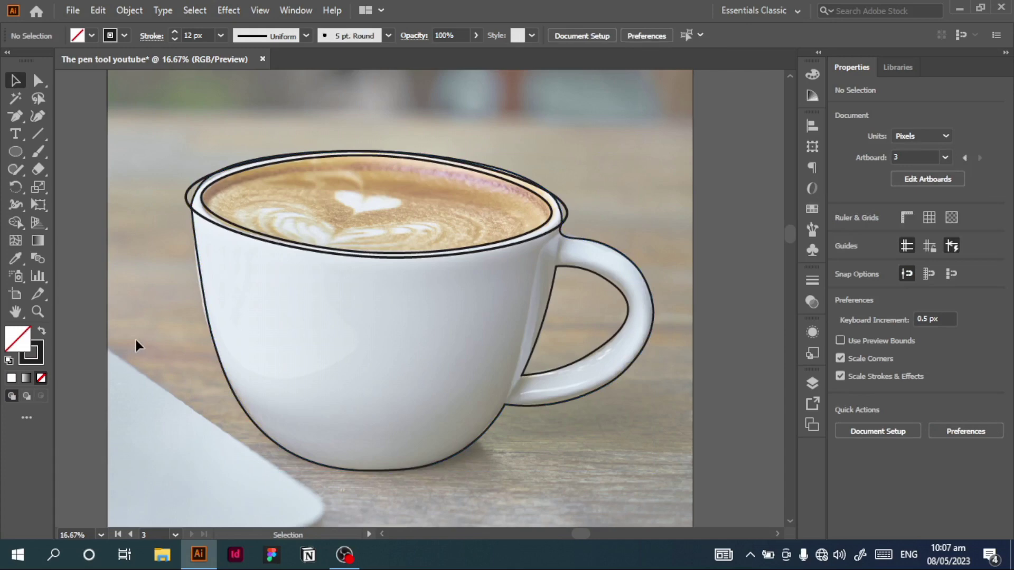
Step: Delete the coffee cup reference photo from behind the traced paths
key("a")
key("alt")
left_click(137, 342, "alt")
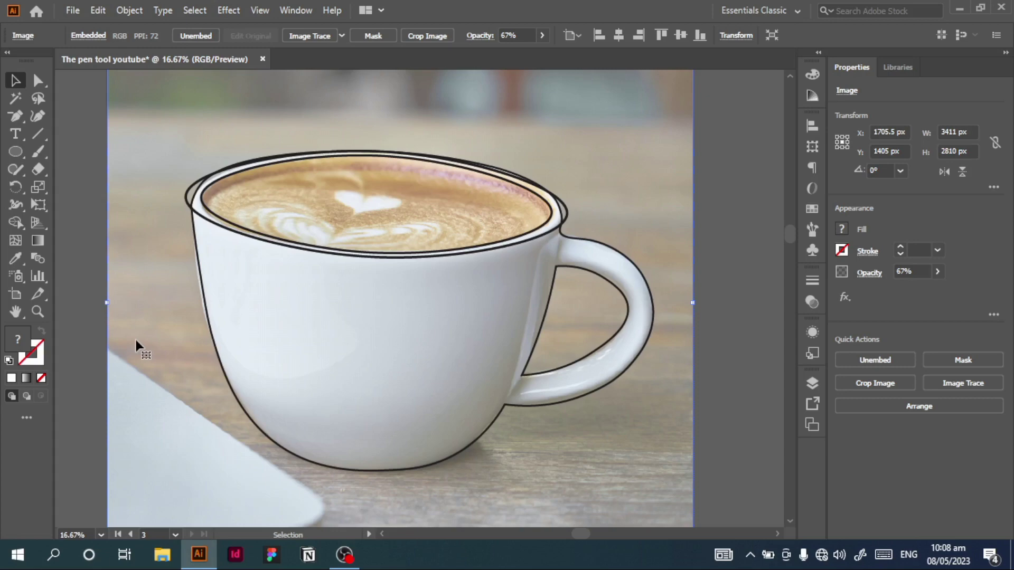
left_click(85, 324)
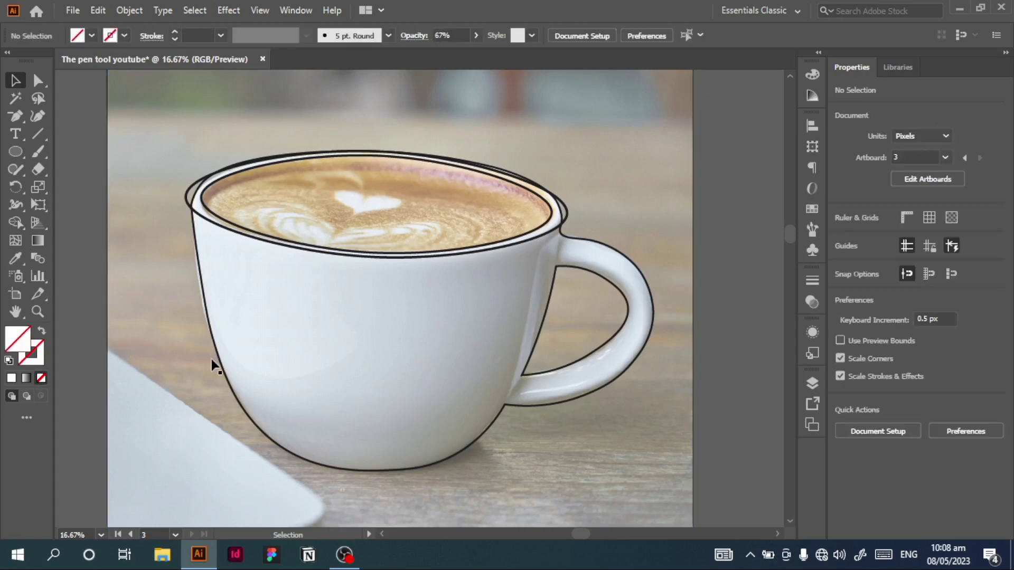
left_click(173, 374)
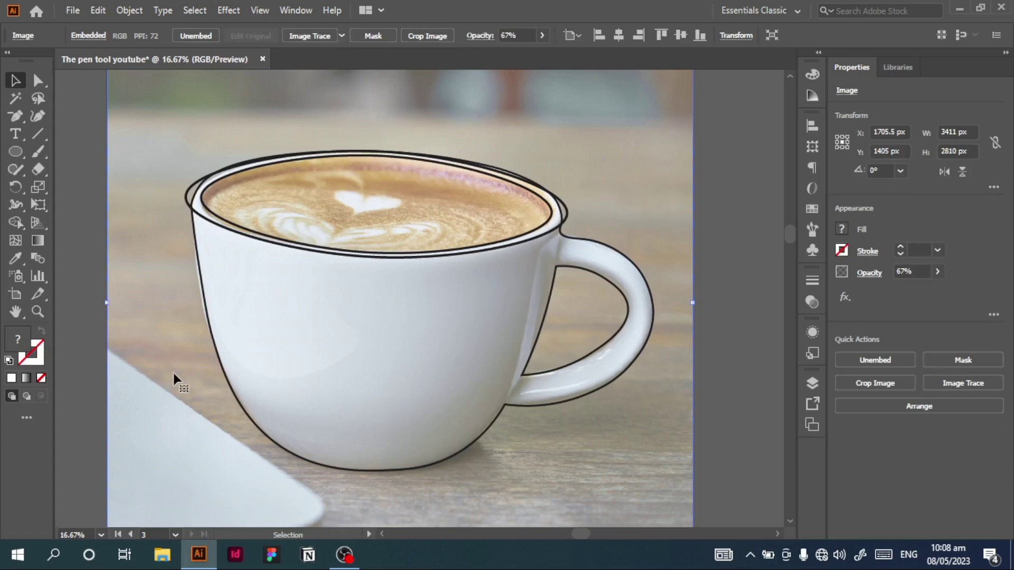
key("Delete")
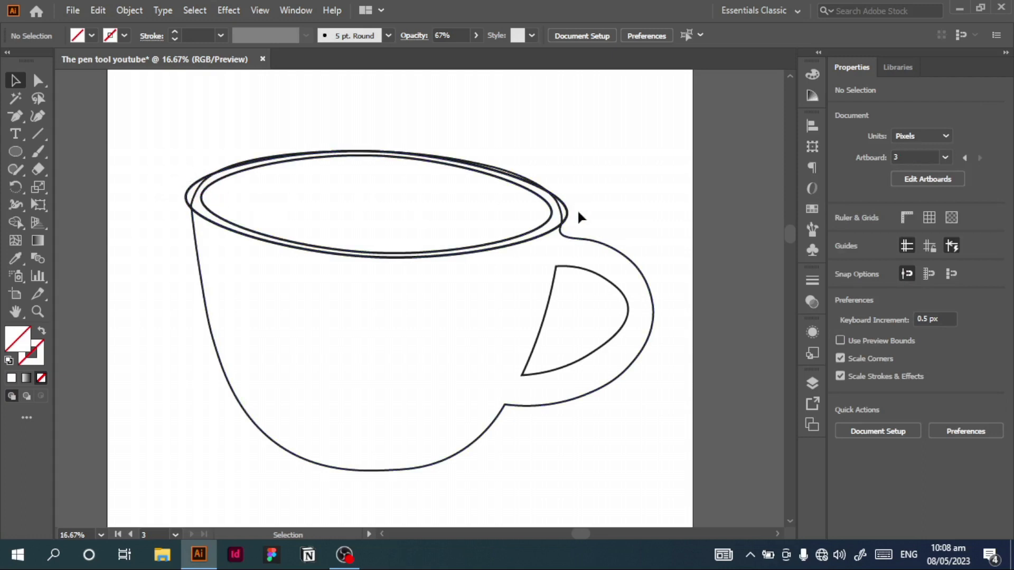
Step: Select all cup paths and remove the rim slivers at the left, upper right and right edges with Shape Builder
left_click_drag(151, 157, 622, 301)
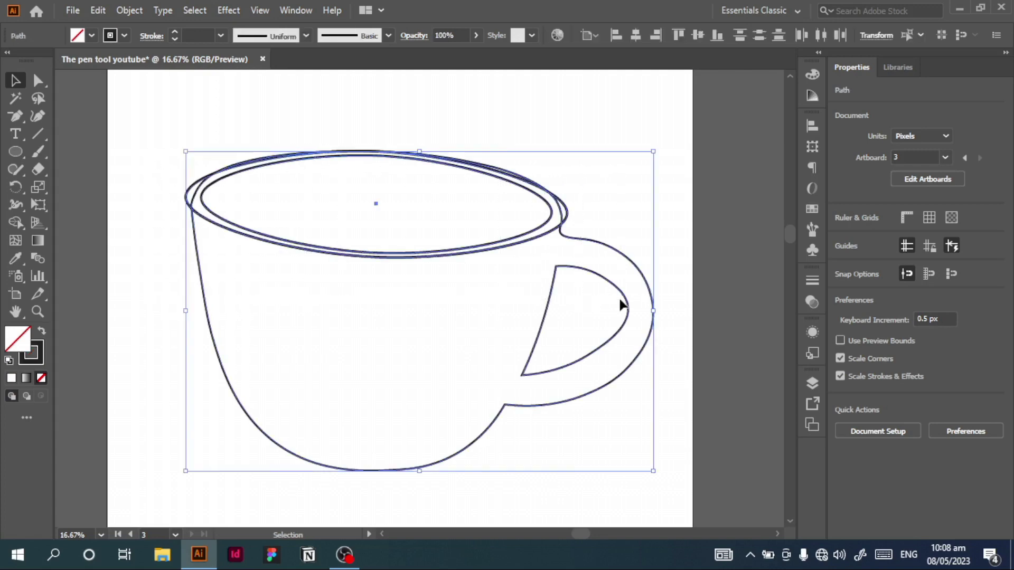
left_click(14, 222)
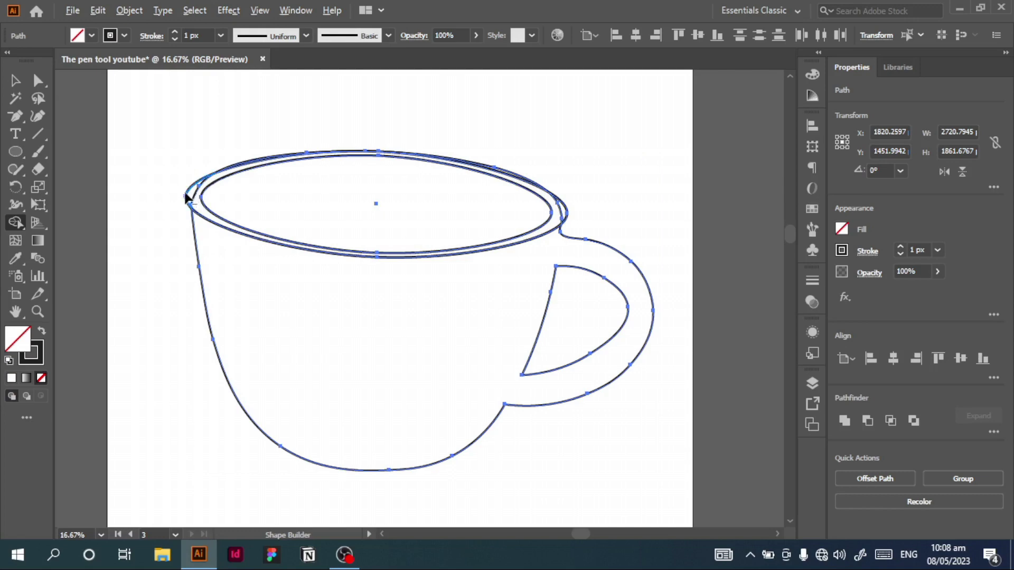
key("ctrl+=")
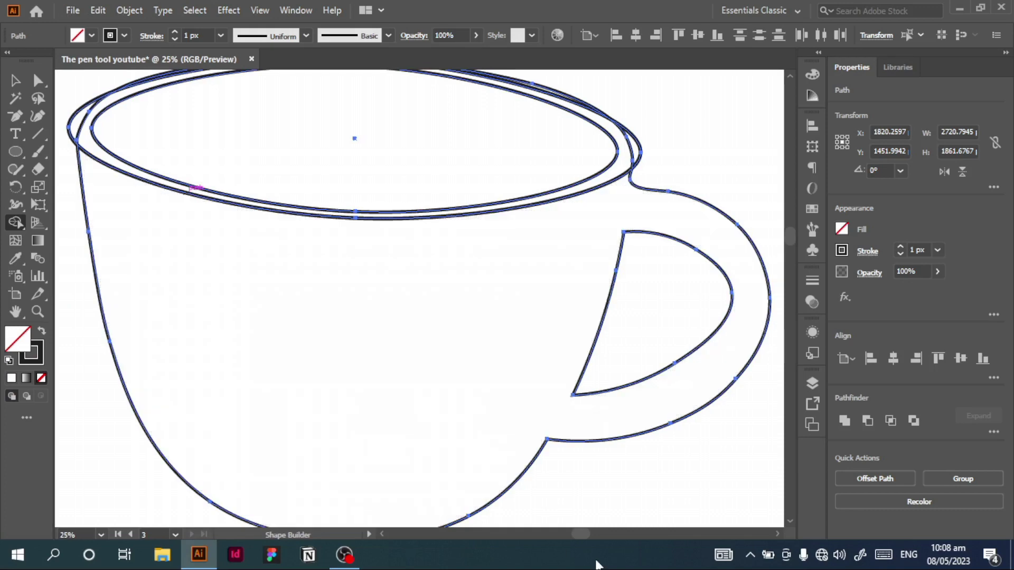
left_click_drag(582, 534, 569, 533)
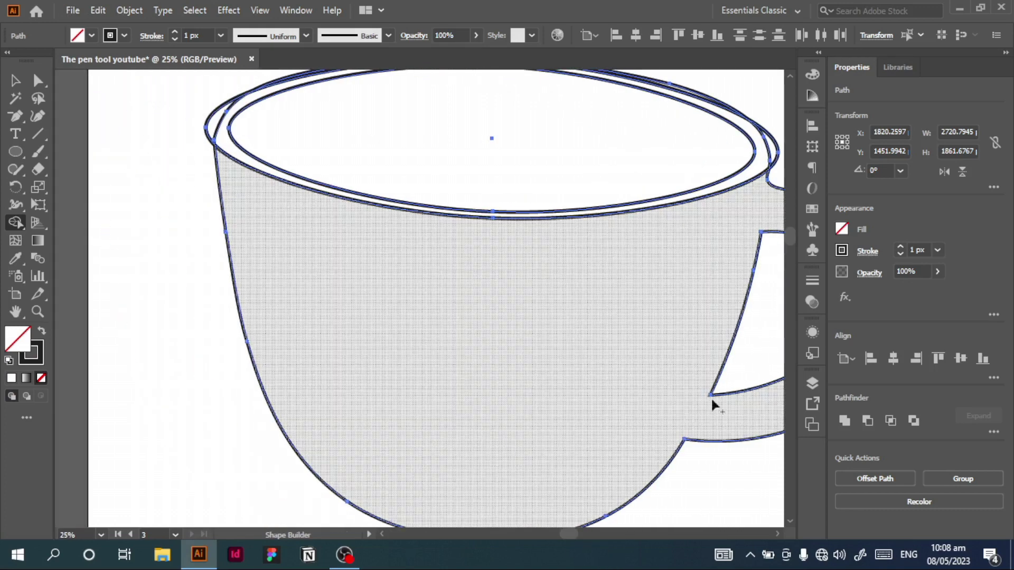
left_click_drag(790, 229, 791, 220)
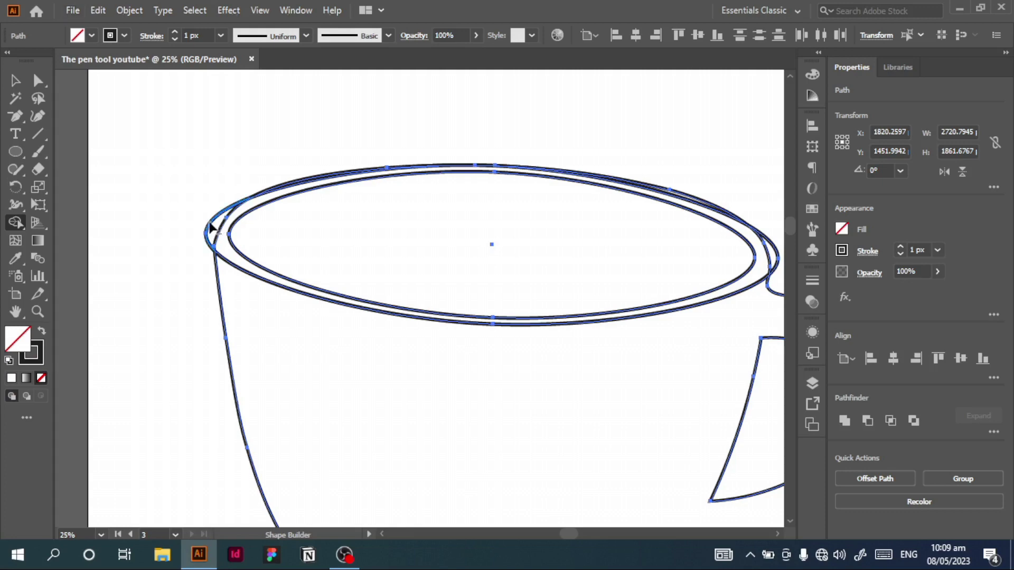
left_click(208, 226, "alt")
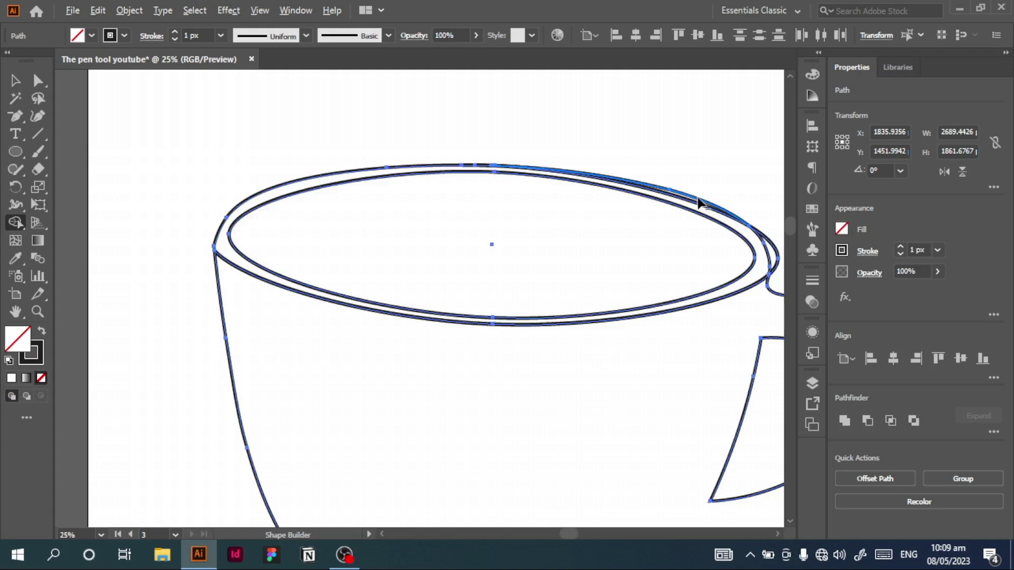
left_click(698, 202)
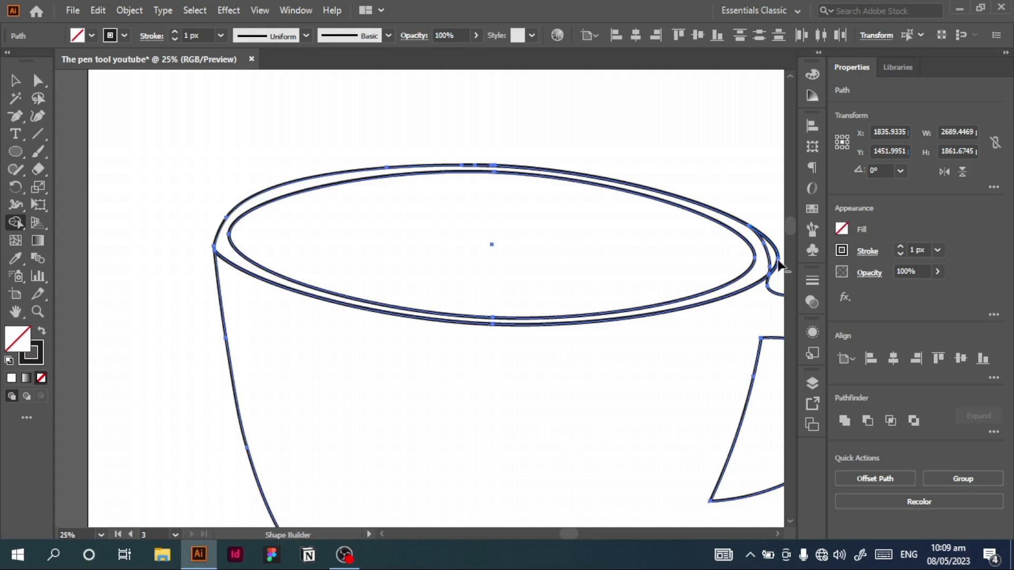
left_click(778, 265, "alt")
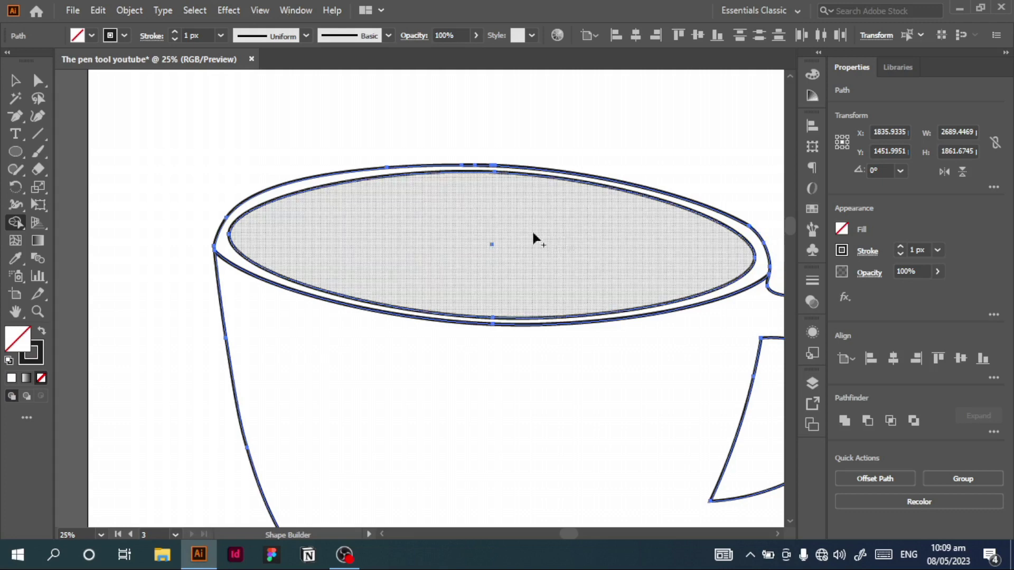
key("v")
left_click(87, 193)
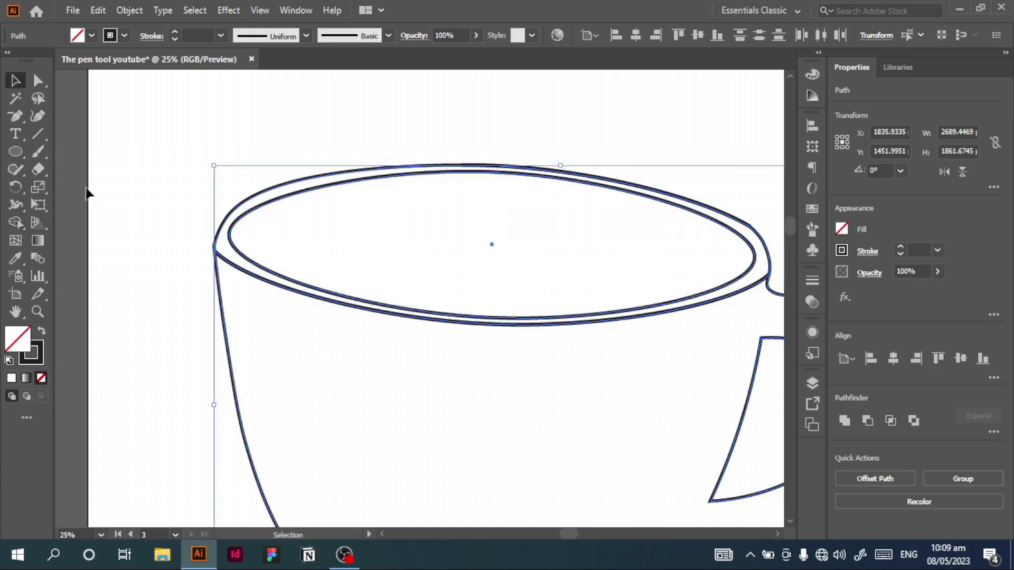
Step: Widen the outer rim's left end by moving its upper anchor outward and down with the Curvature tool
left_click(237, 208)
left_click(37, 115)
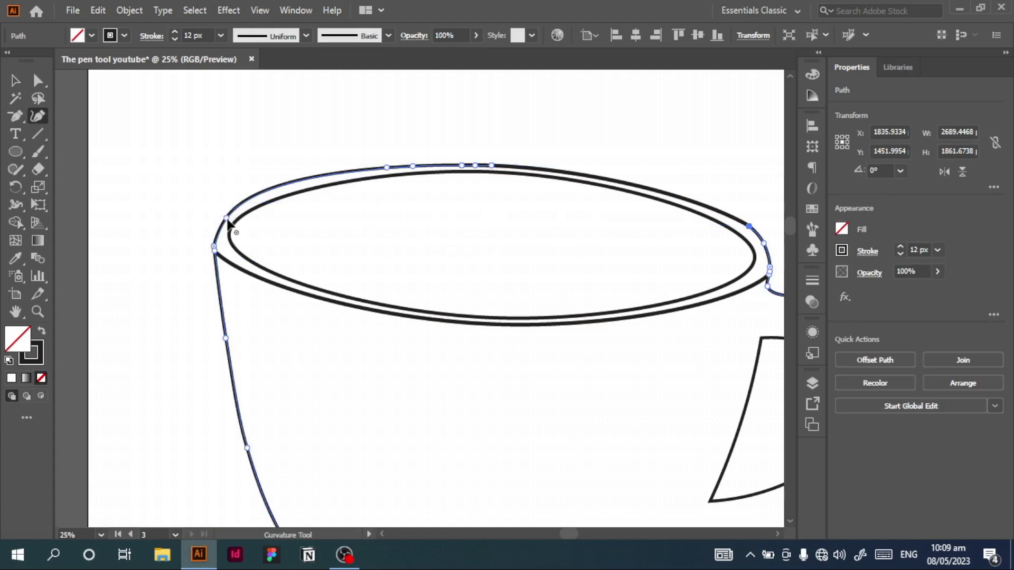
left_click_drag(225, 218, 219, 230)
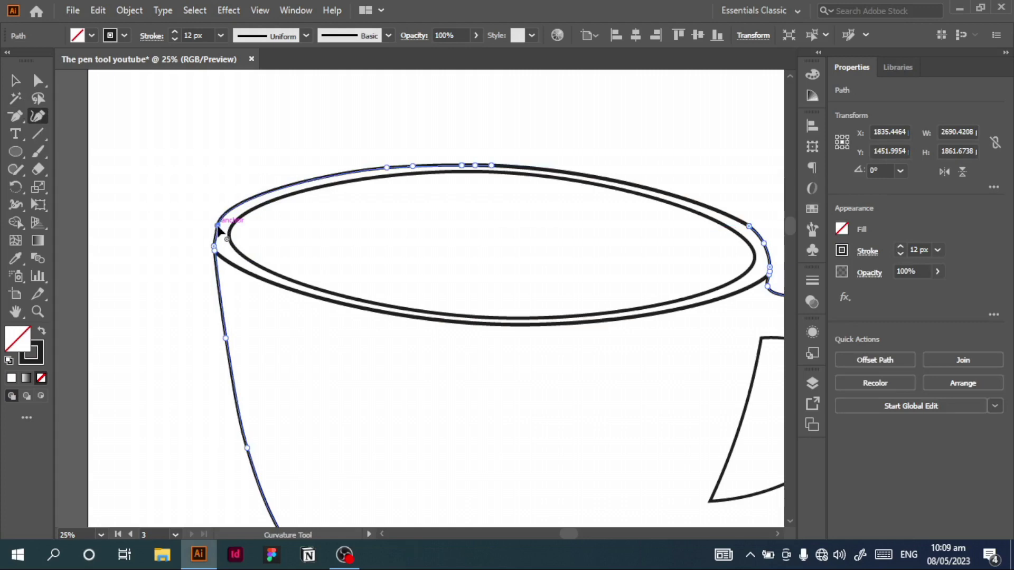
key("v")
key("ctrl+0")
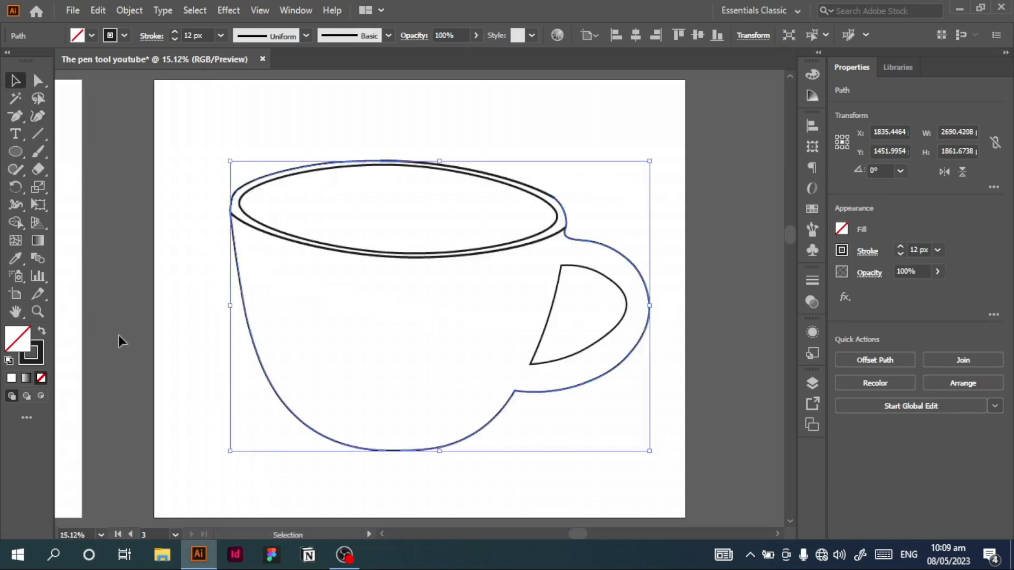
left_click(191, 372)
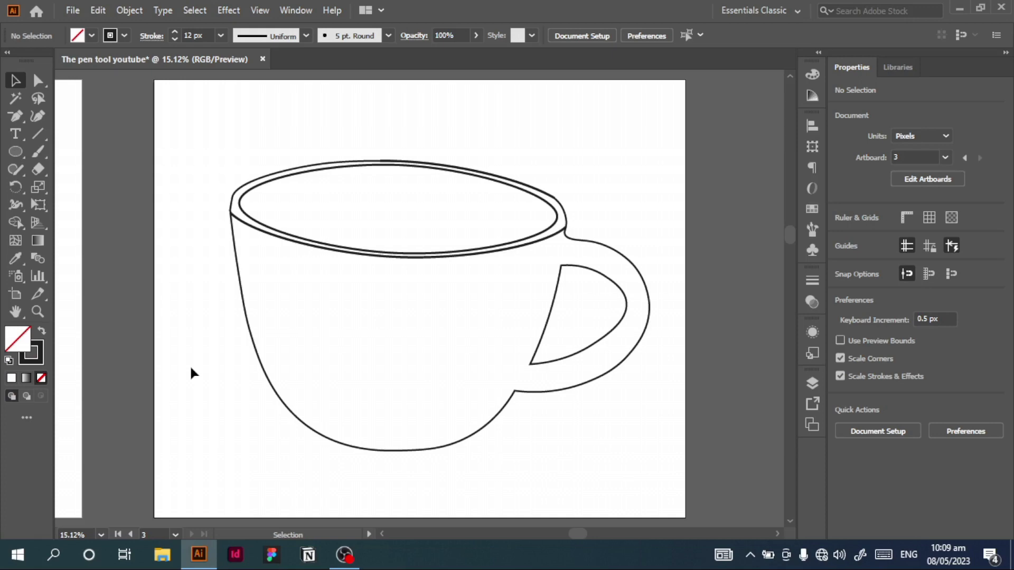
Step: Draw a closed heart about 544 px wide and 444 px high on the front of the cup with the Curvature tool
left_click(39, 115)
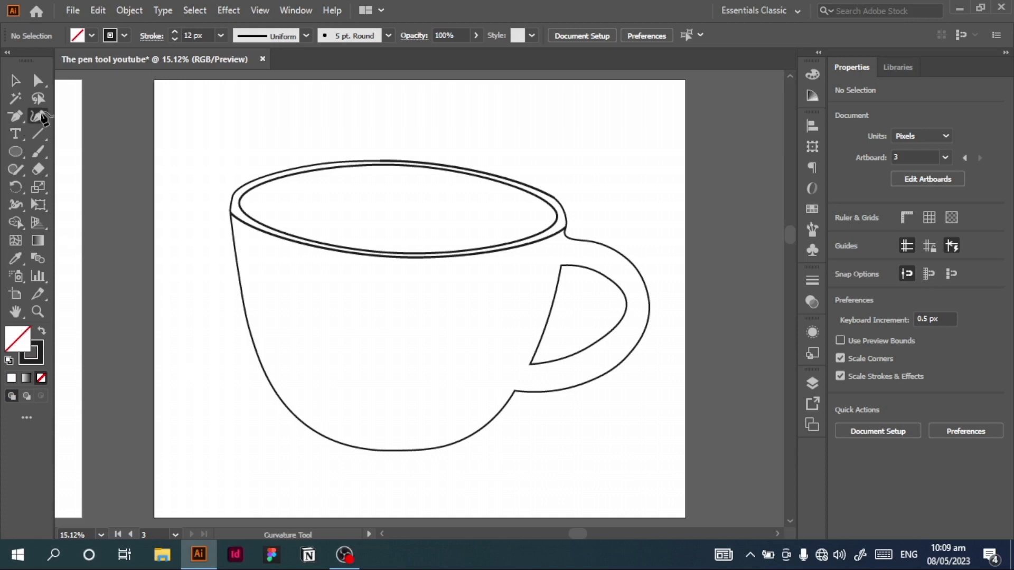
left_click(377, 380)
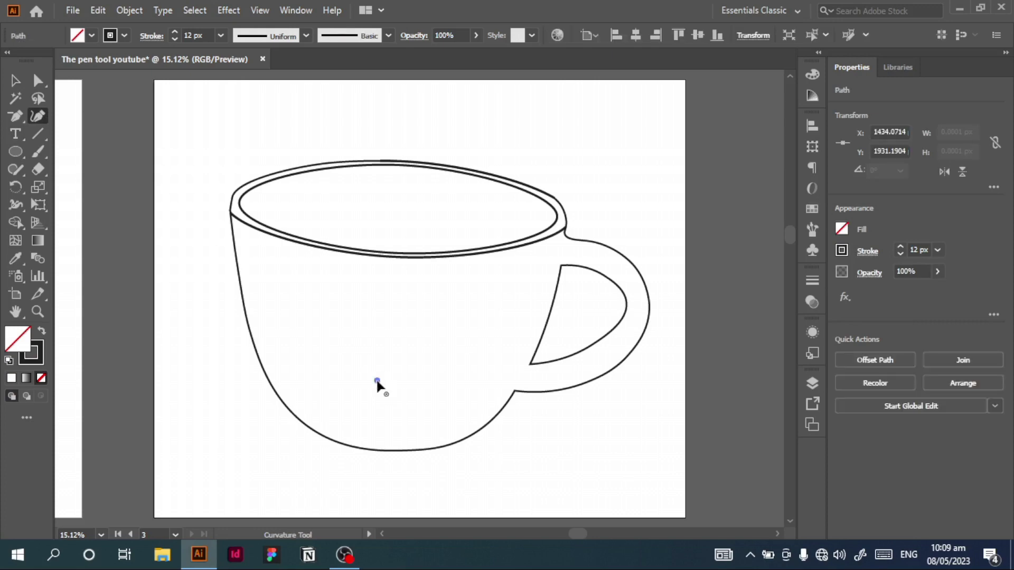
left_click(330, 333)
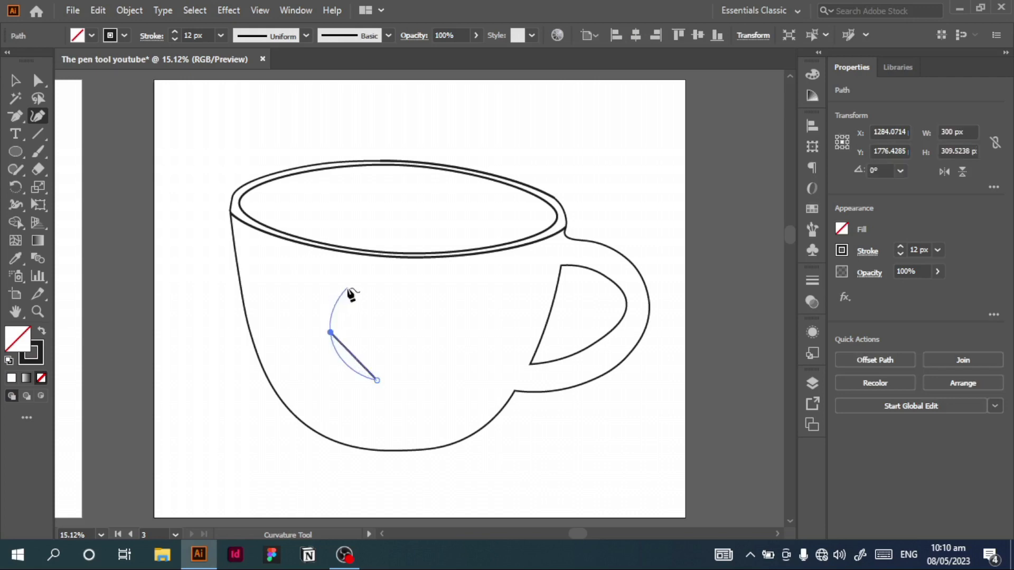
left_click_drag(331, 333, 342, 327)
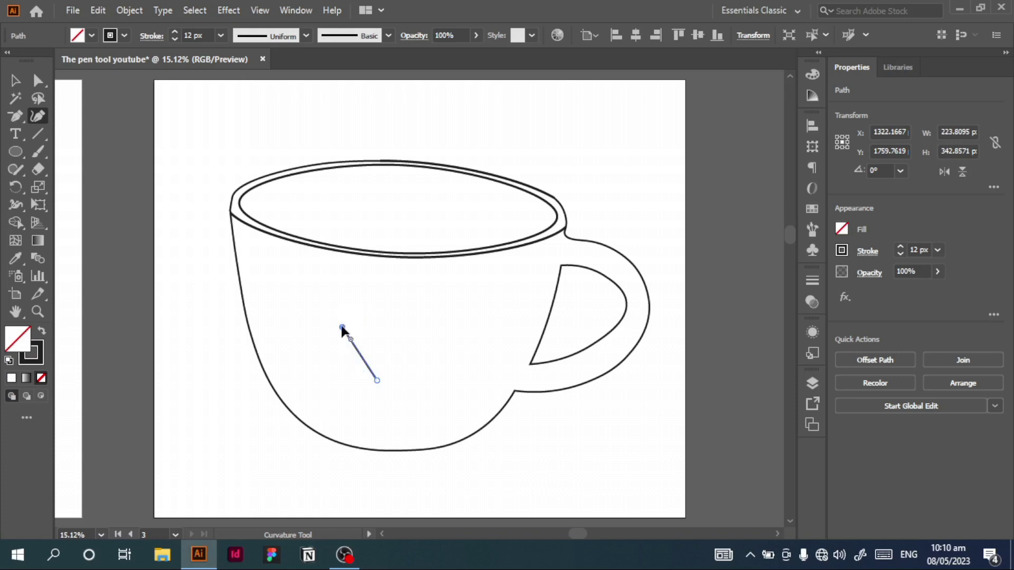
left_click(372, 312)
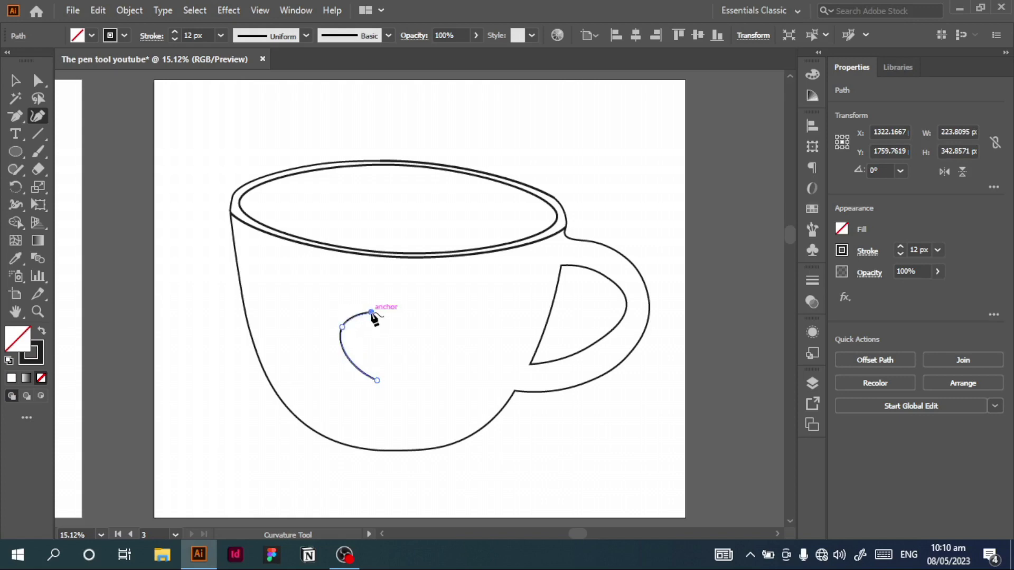
left_click(382, 325)
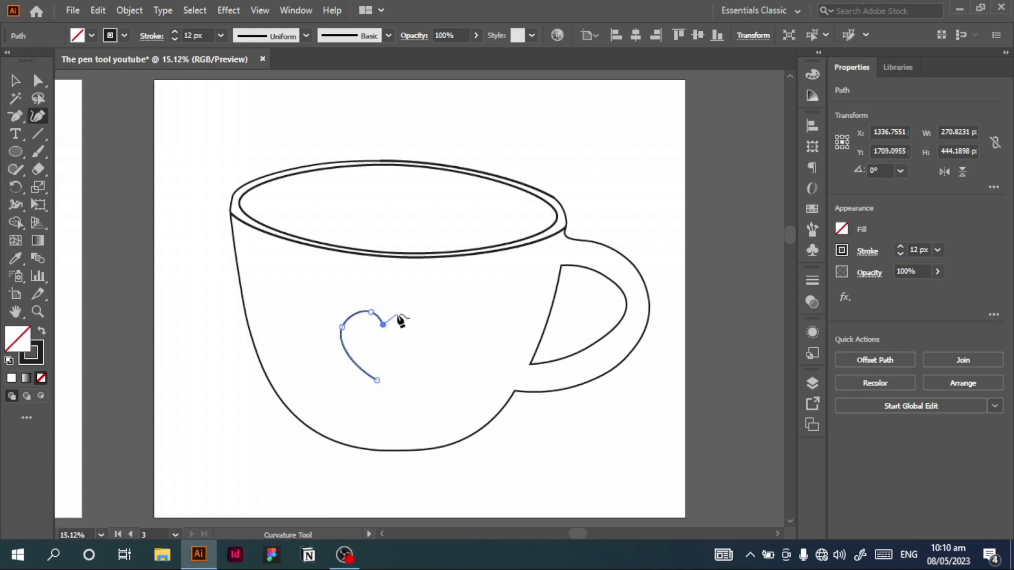
left_click(400, 314)
left_click(420, 320)
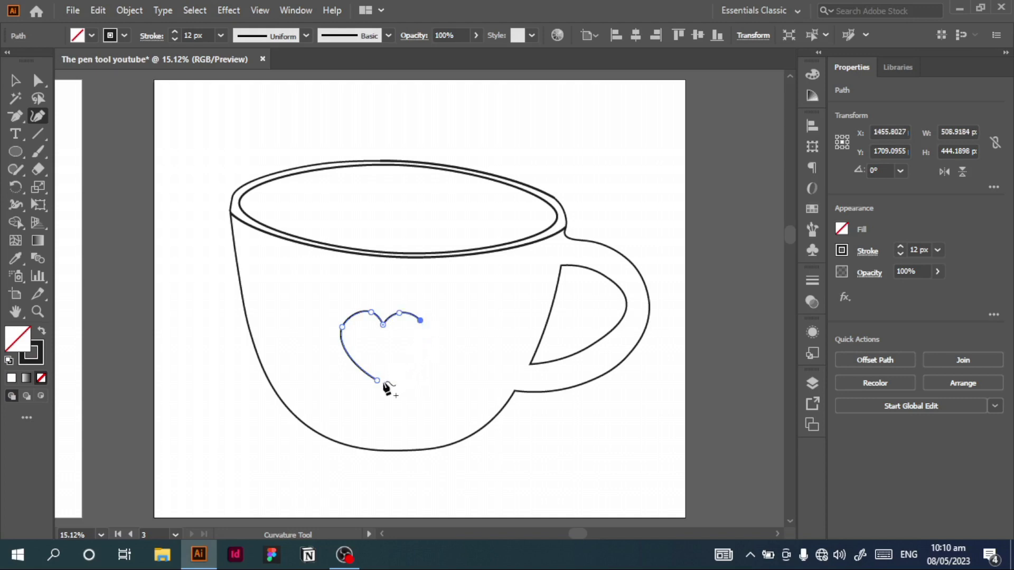
left_click(420, 356)
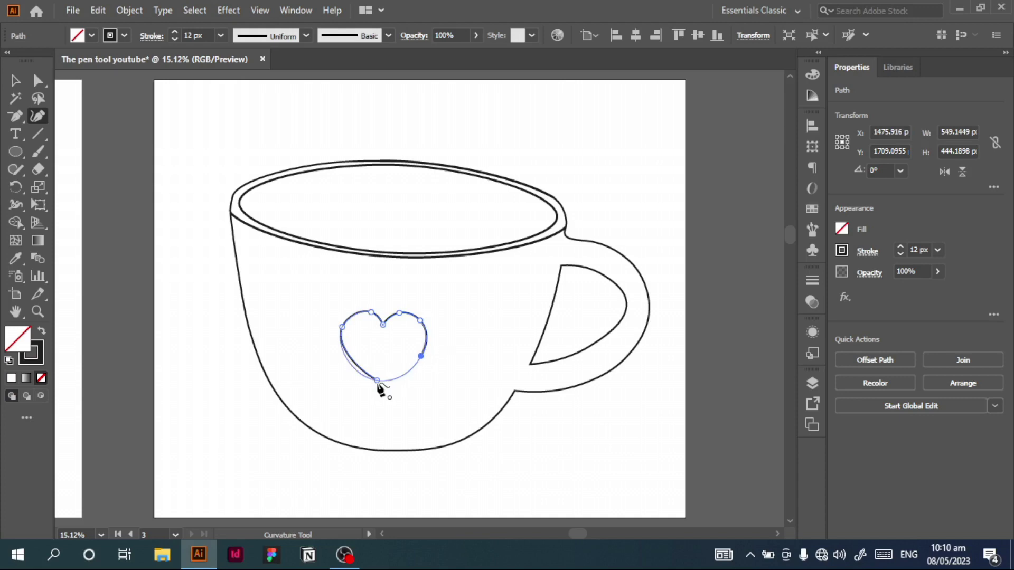
left_click(377, 382)
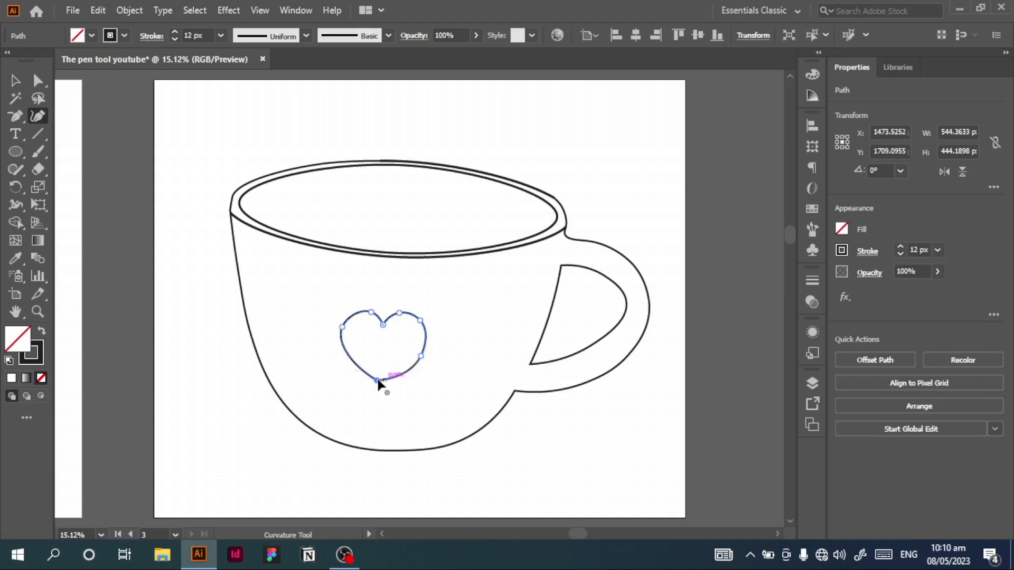
Step: Refine the heart by pulling its bottom tip down and shifting the lower anchor on its right side upward
left_click_drag(379, 384, 384, 391)
key("ctrl+equal")
key("ctrl+equal")
key("ctrl+equal")
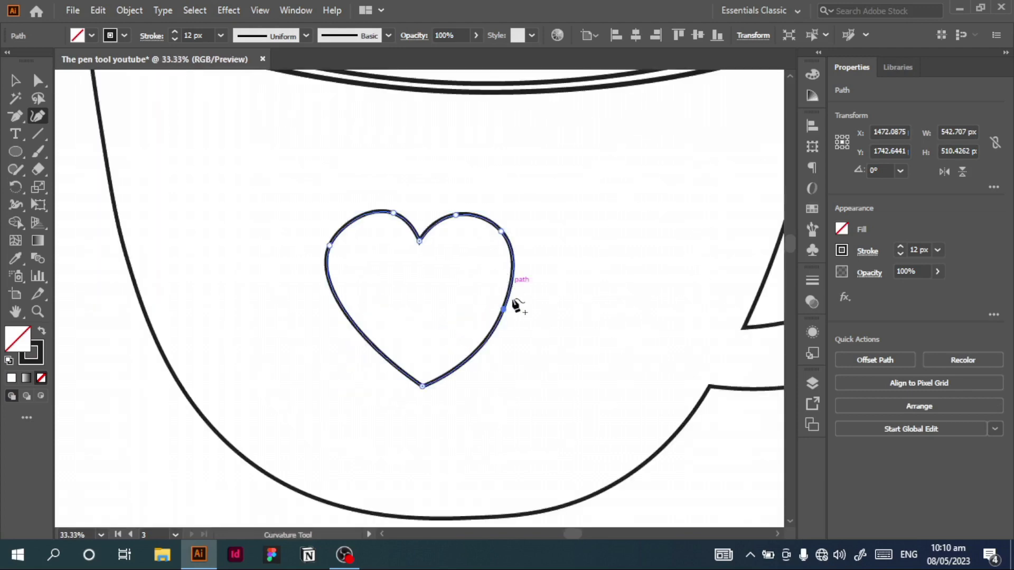
left_click_drag(504, 300, 506, 286)
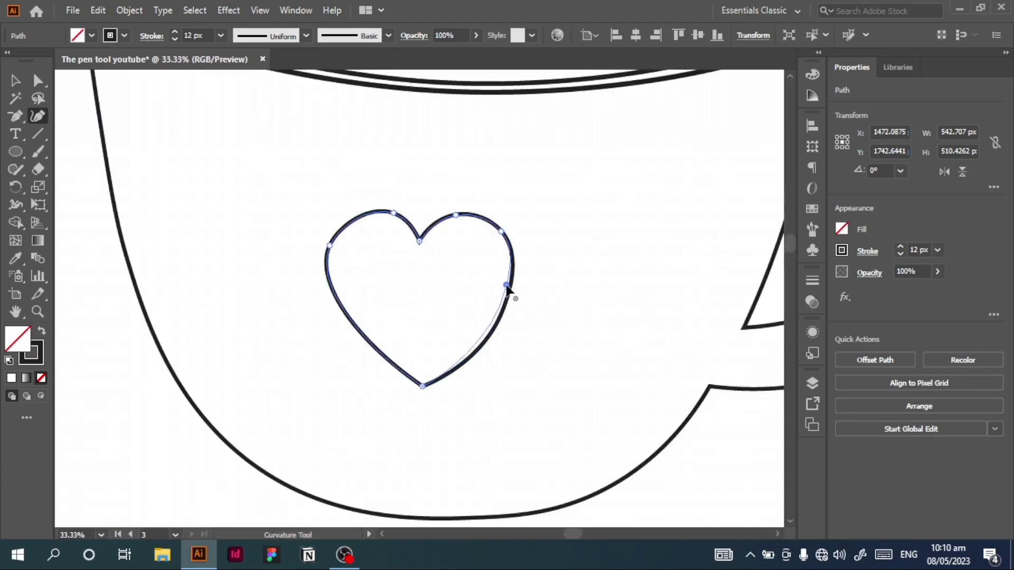
left_click_drag(421, 386, 419, 393)
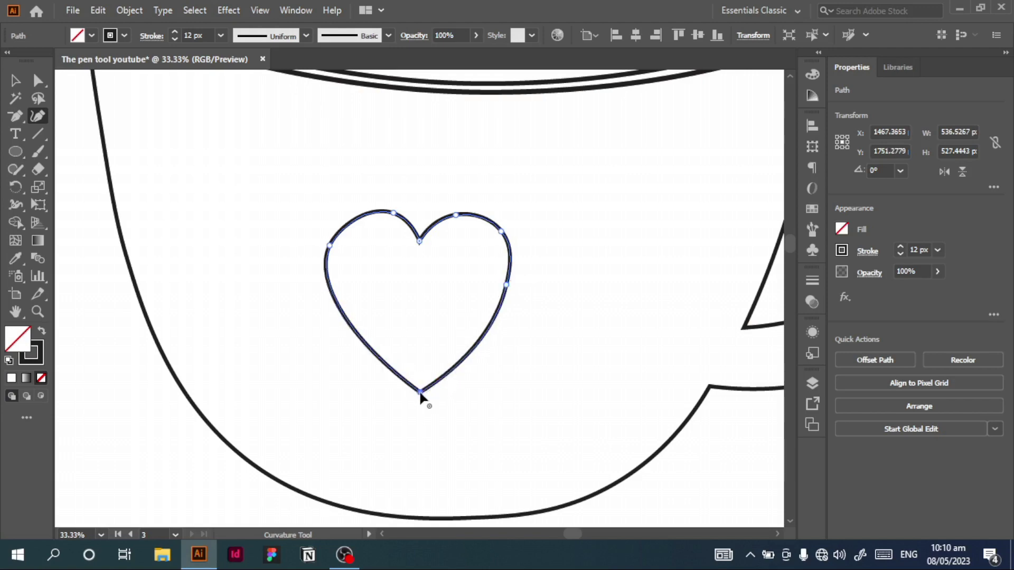
Step: Move the heart slightly to the right on the cup's front and deselect it
key("v")
left_click(565, 319)
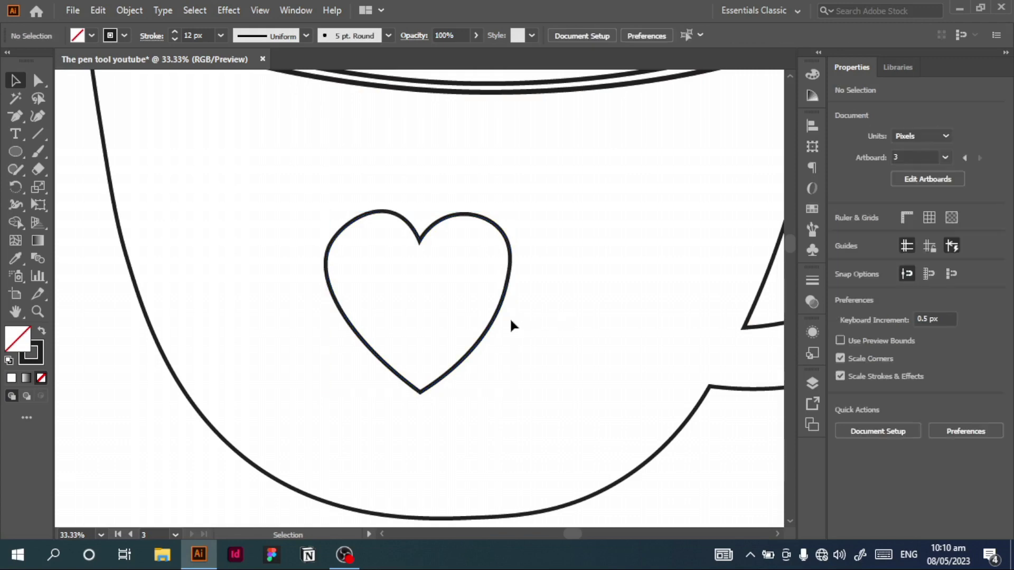
left_click_drag(498, 317, 522, 314)
left_click(613, 235)
key("ctrl+0")
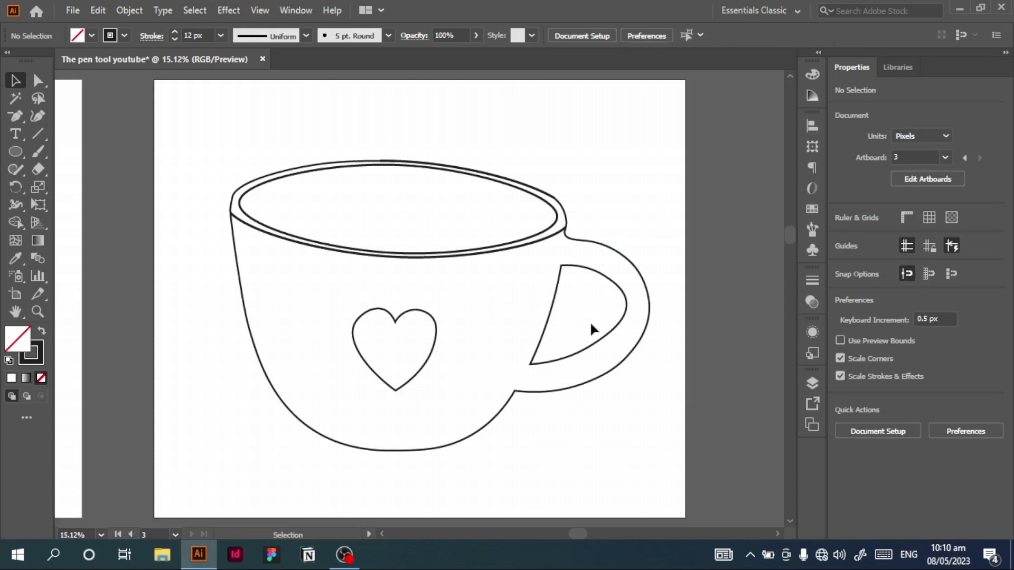
Step: Turn all cup and heart paths into a Live Paint group and fill the cup body and handle with the bright pink swatch
left_click(481, 432)
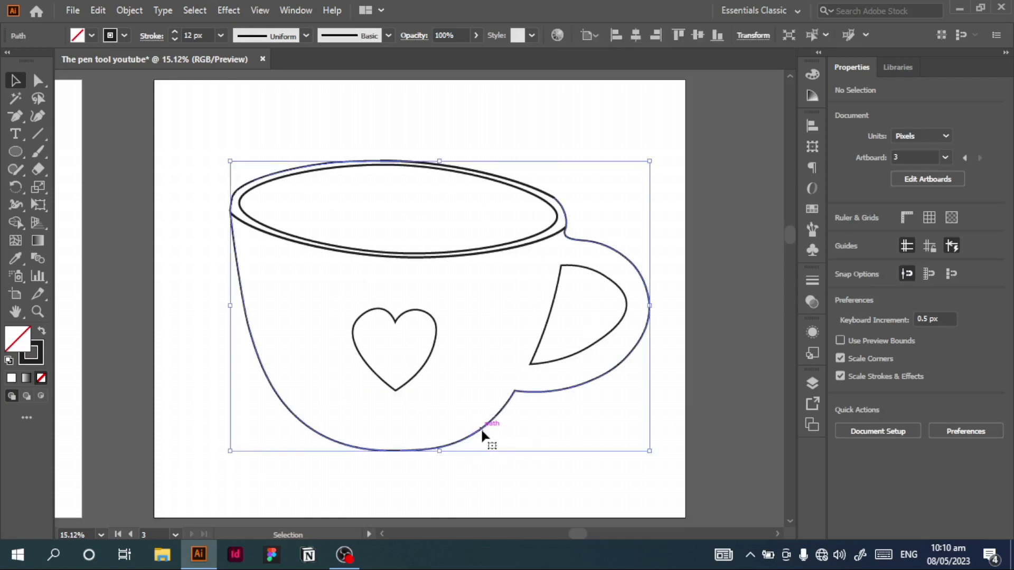
left_click(174, 231)
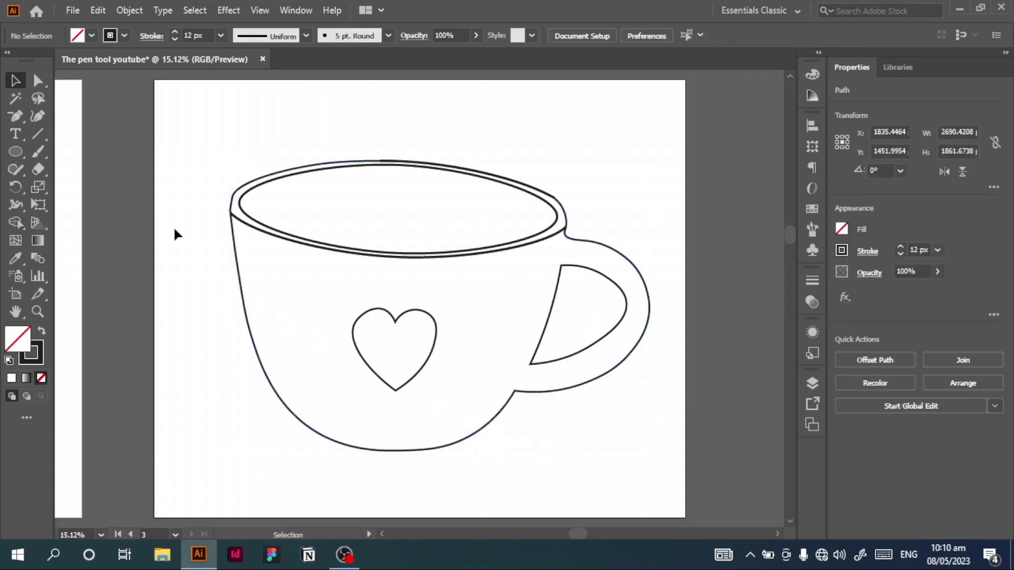
left_click_drag(175, 111, 653, 471)
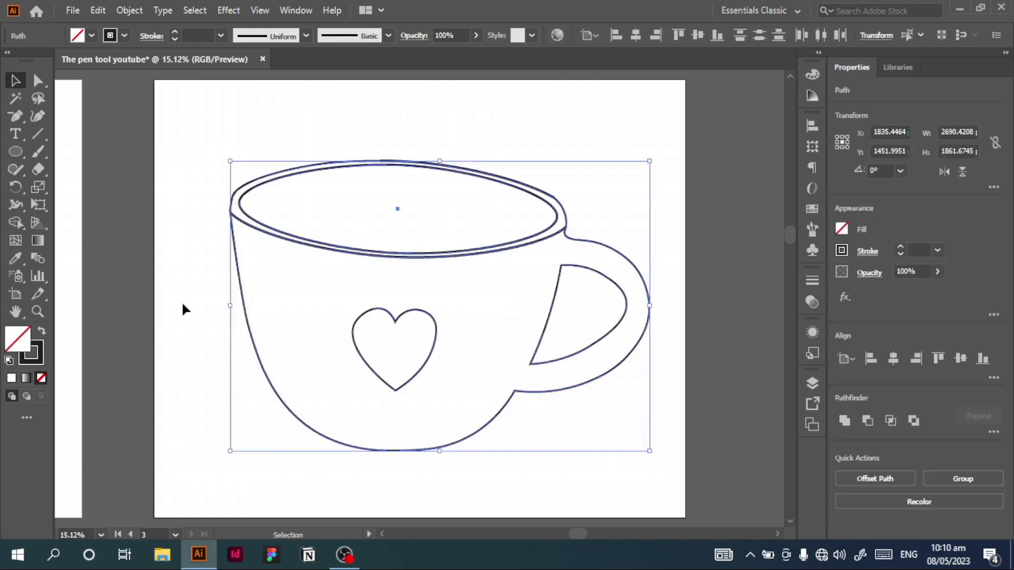
left_click(18, 224)
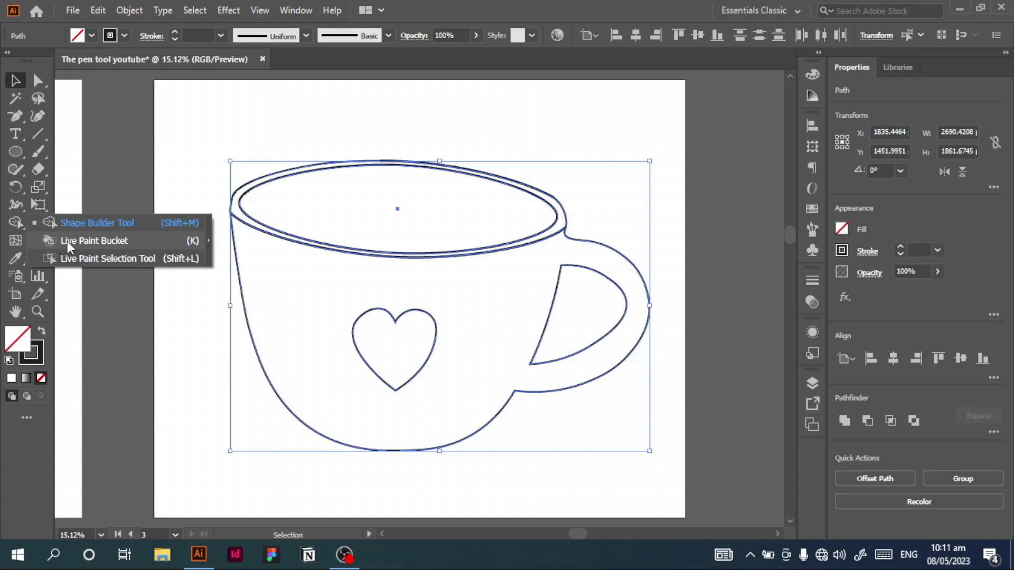
left_click(67, 242)
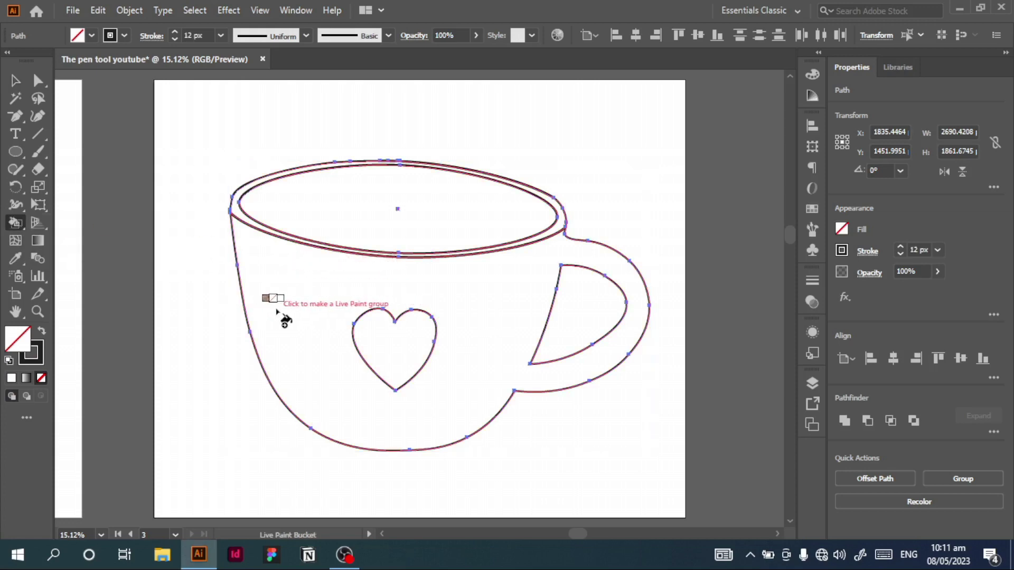
key("Left")
key("Left")
key("Left")
key("Left")
key("Left")
key("Left")
key("Left")
key("Left")
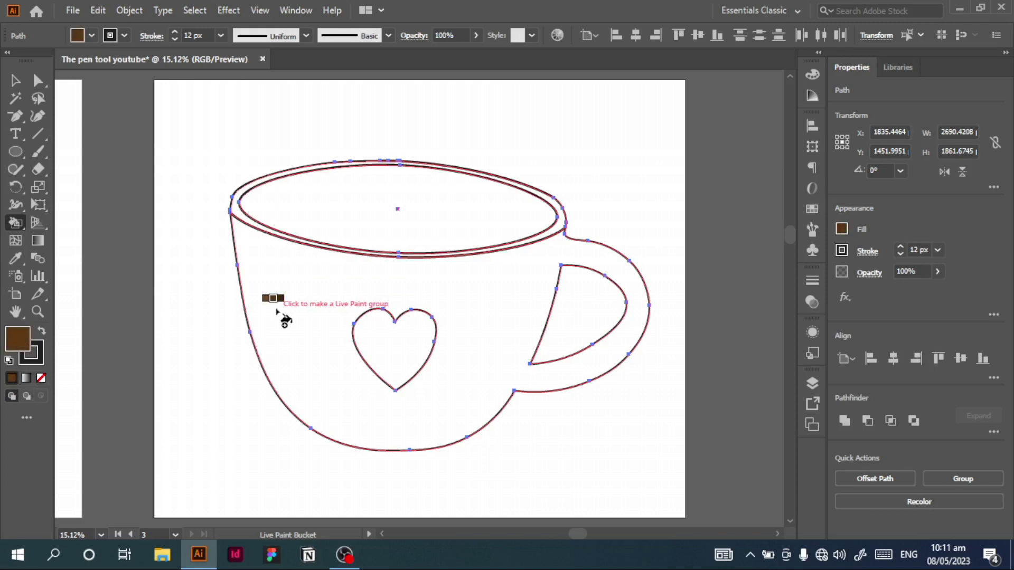
key("Left")
key("Left")
key("Left")
key("Left")
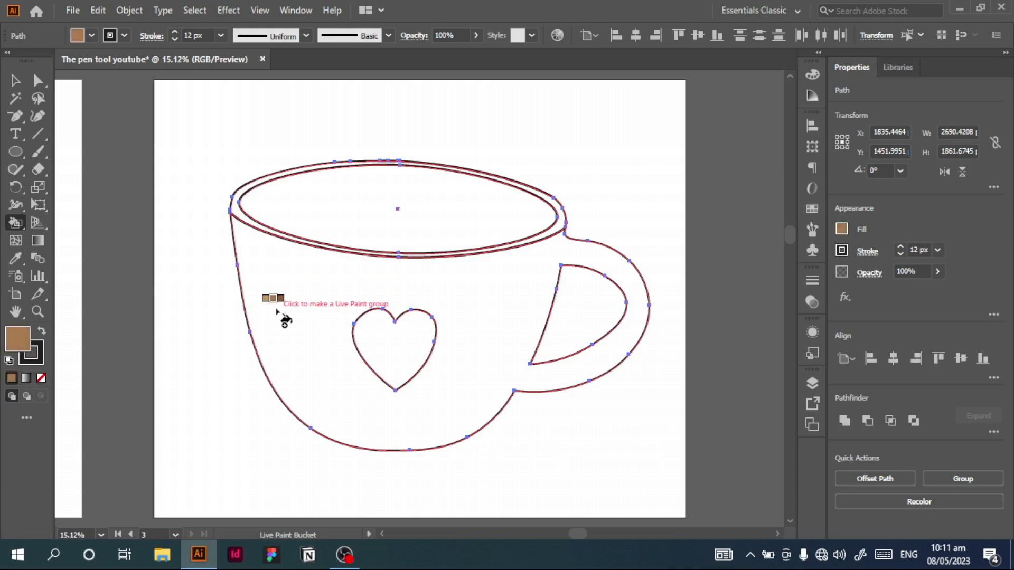
key("ctrl+equal")
key("ctrl+equal")
key("ctrl+equal")
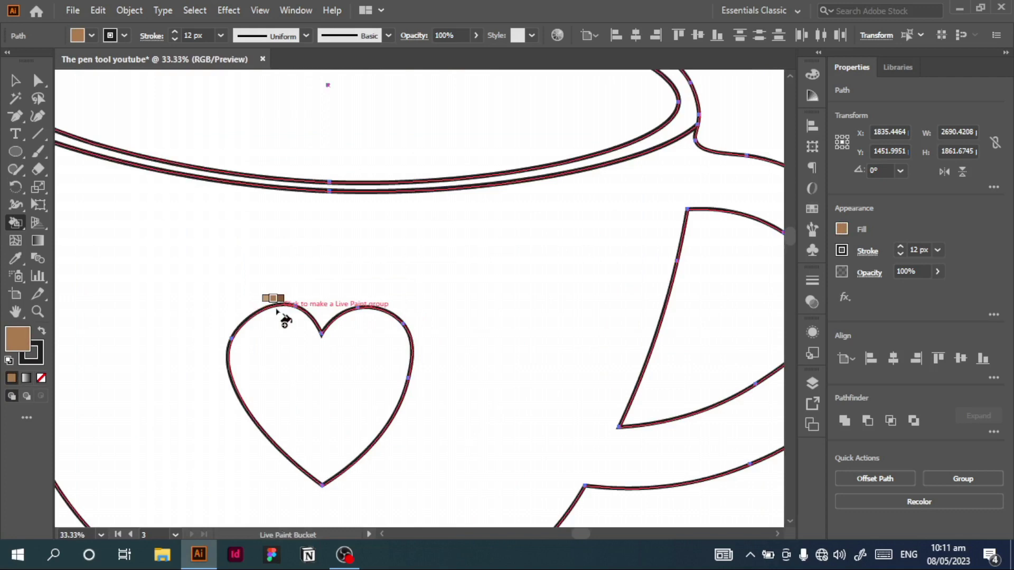
key("Left")
key("Left")
key("Left")
key("Left")
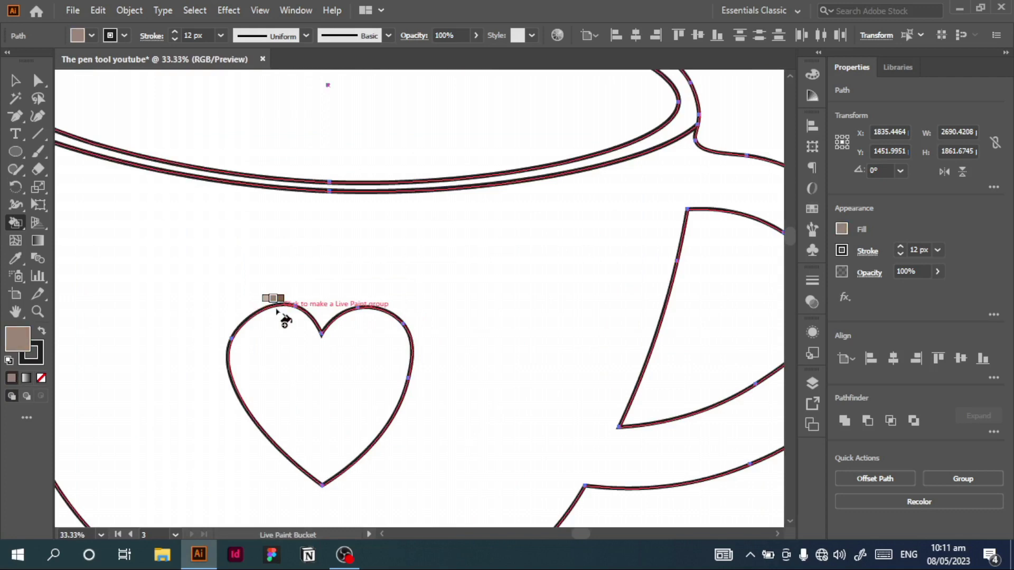
key("ctrl+minus")
key("ctrl+minus")
key("Left")
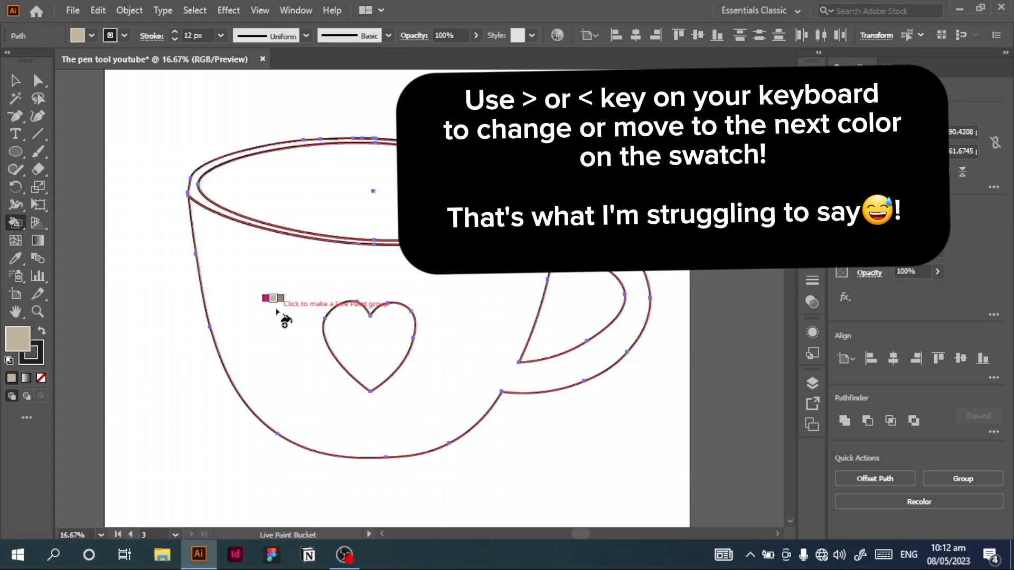
key("Left")
key("Left")
key("Left")
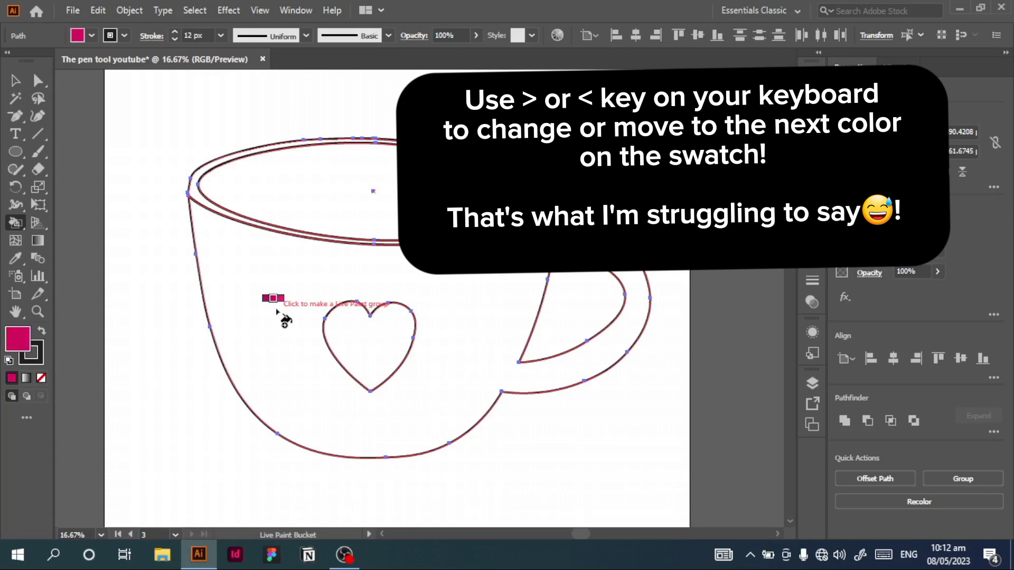
key("Left")
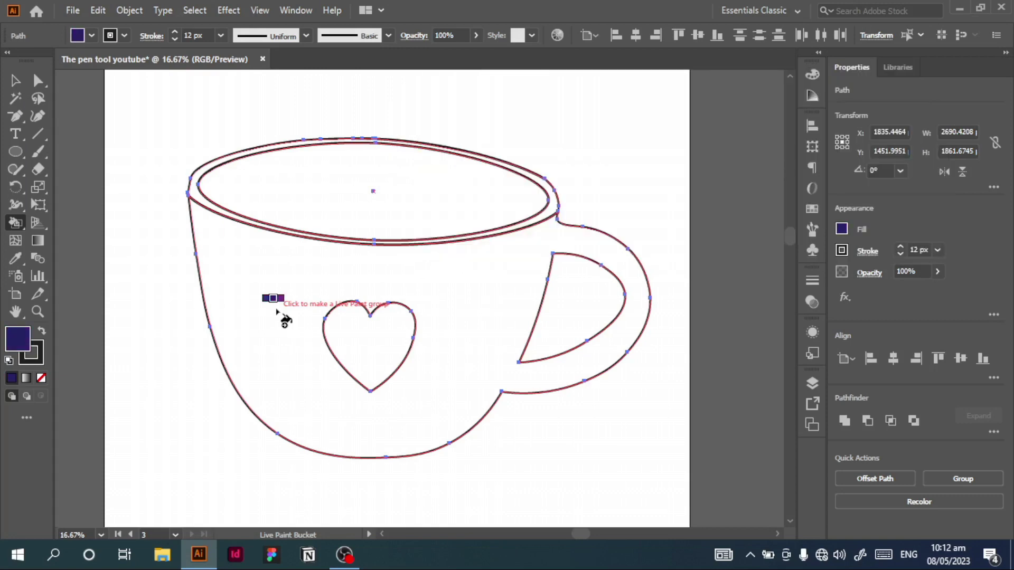
key("Right")
key("Right")
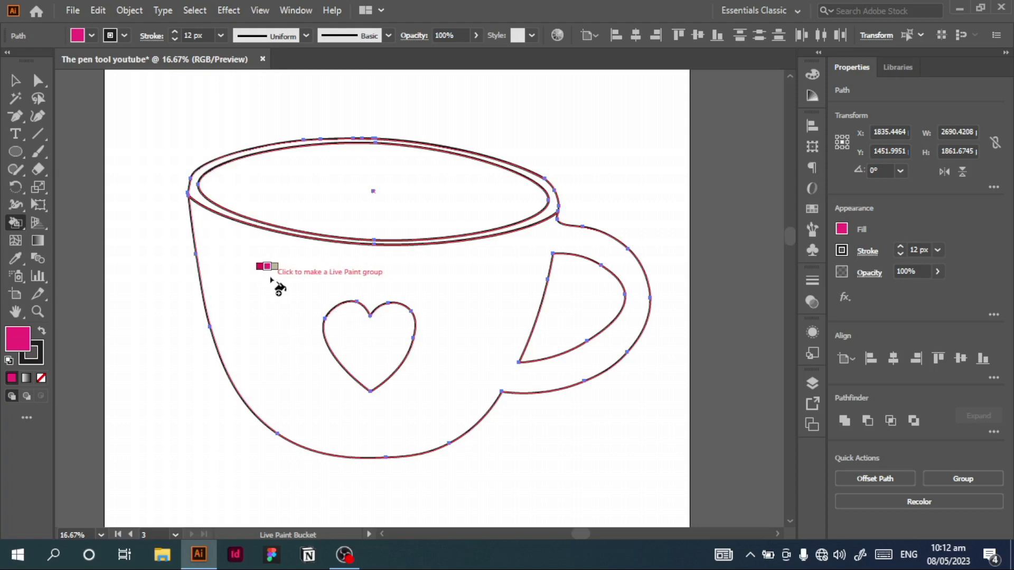
left_click(271, 280)
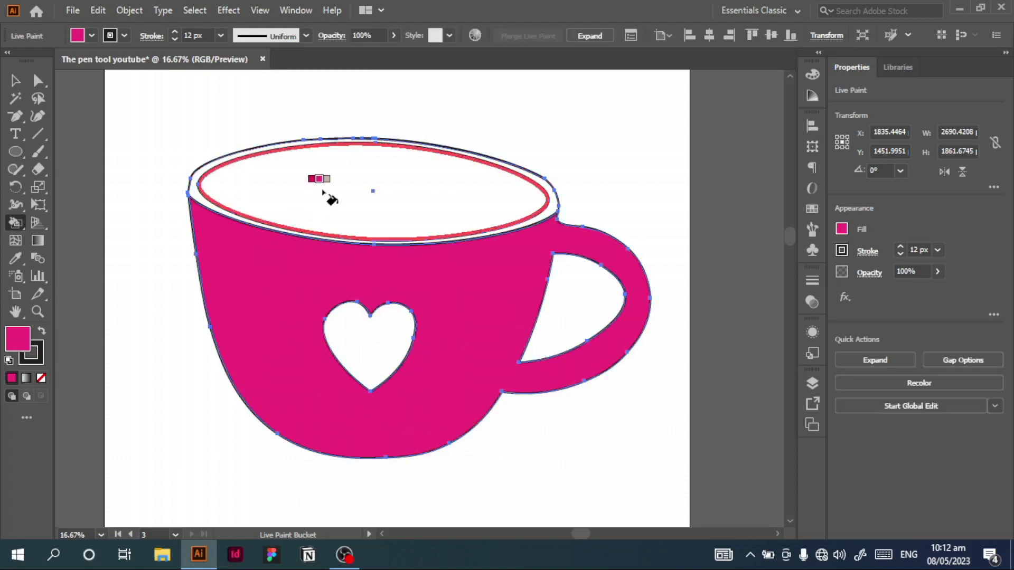
Step: Fill the cup's inner opening with the dark magenta swatch using the Live Paint Bucket
key("Left")
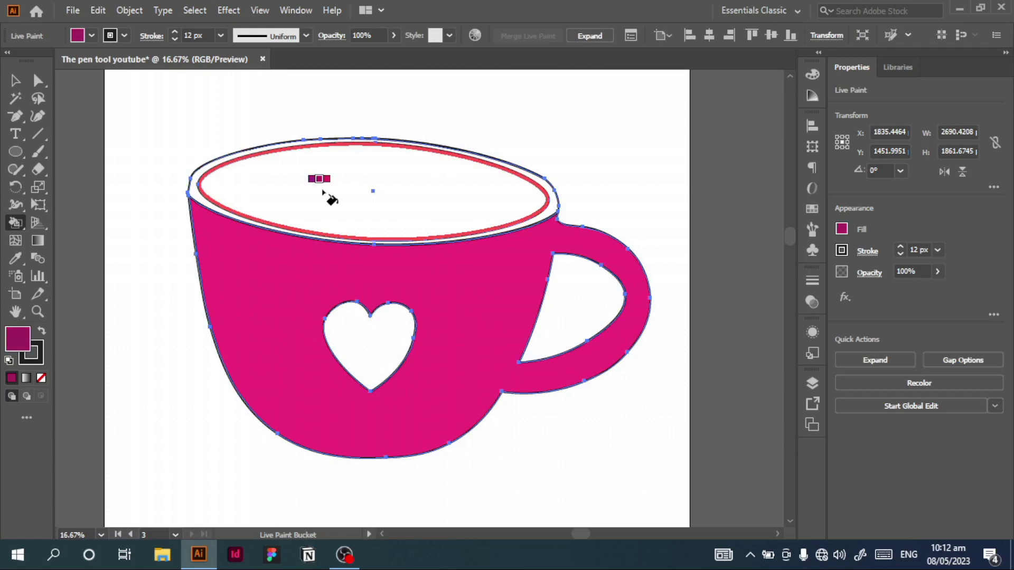
left_click(323, 192)
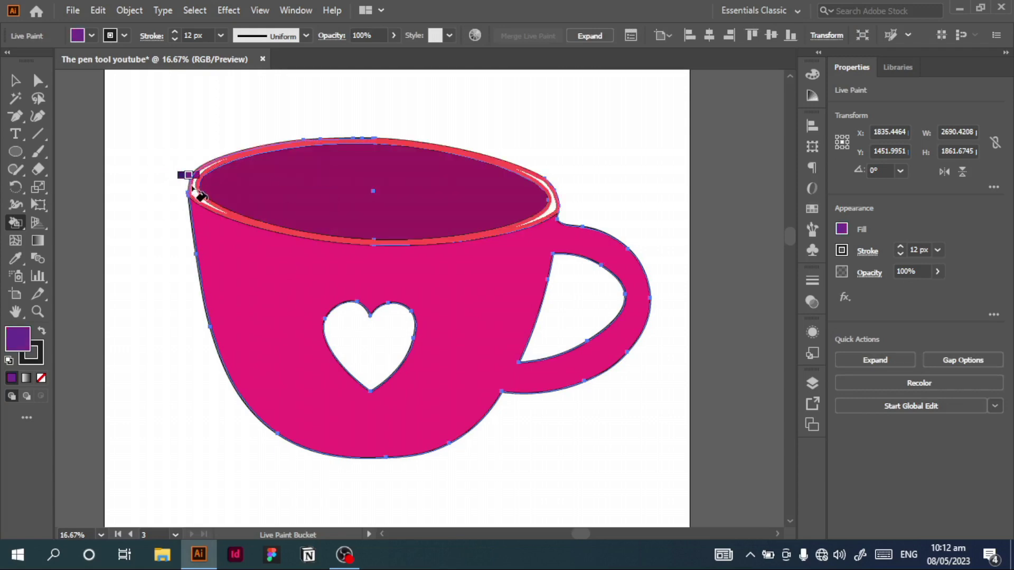
Step: Try a light blue Live Paint fill on the cup's rim and undo it
key("Left")
key("Left")
key("Left")
key("Left")
key("Left")
key("Left")
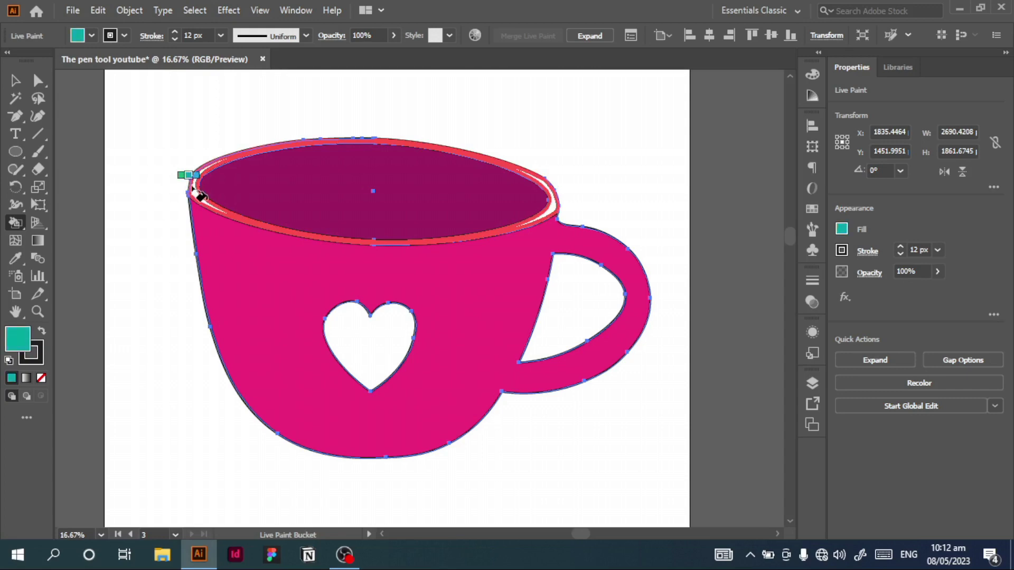
key("Right")
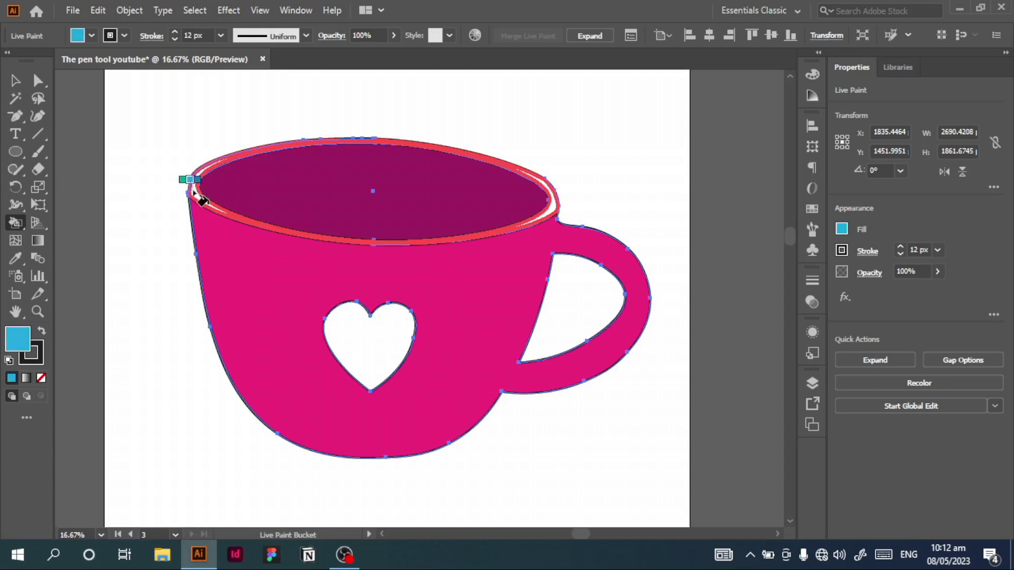
left_click(202, 200)
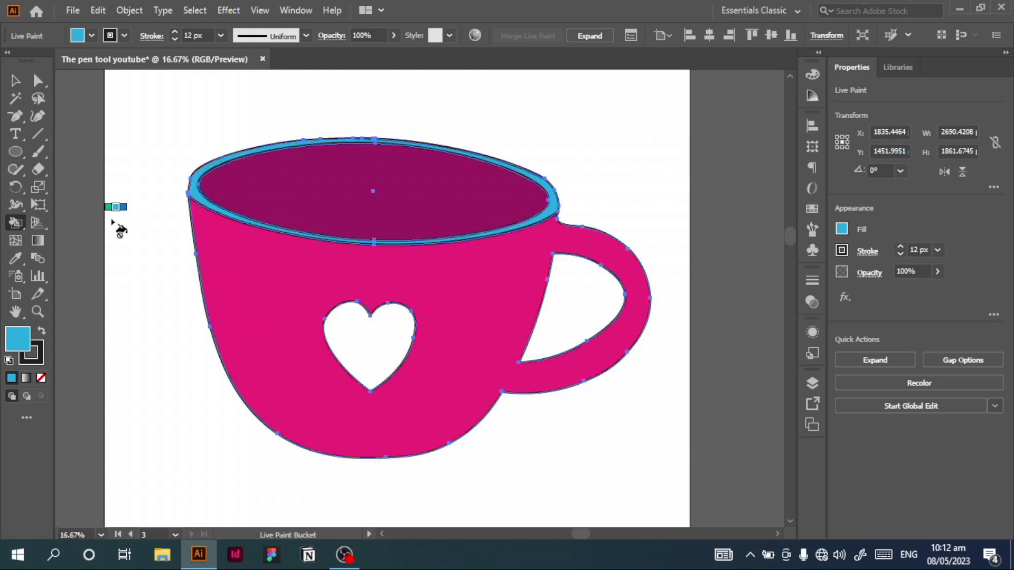
key("ctrl+z")
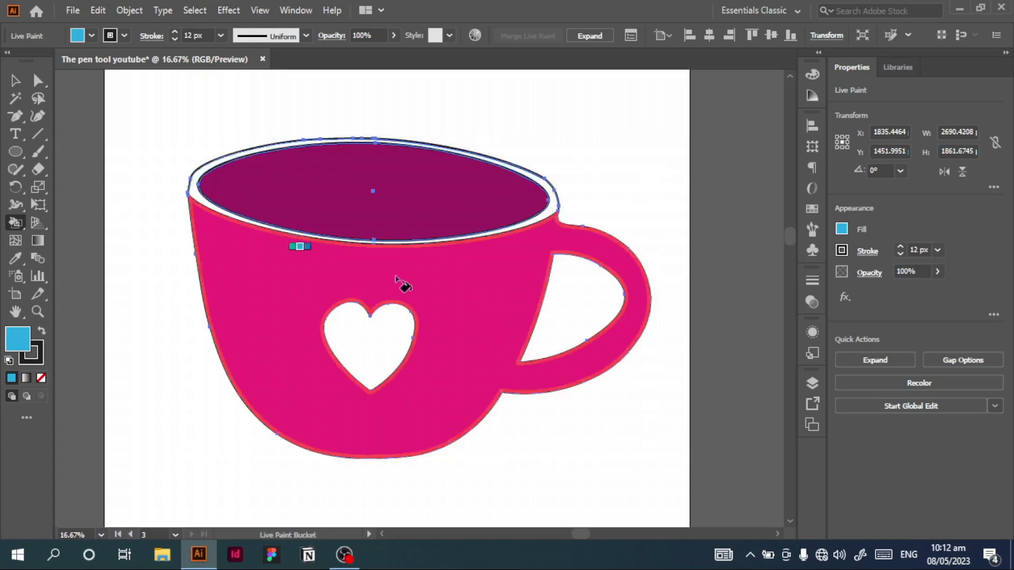
Step: Leave the Live Paint Bucket and deselect the painted cup
key("v")
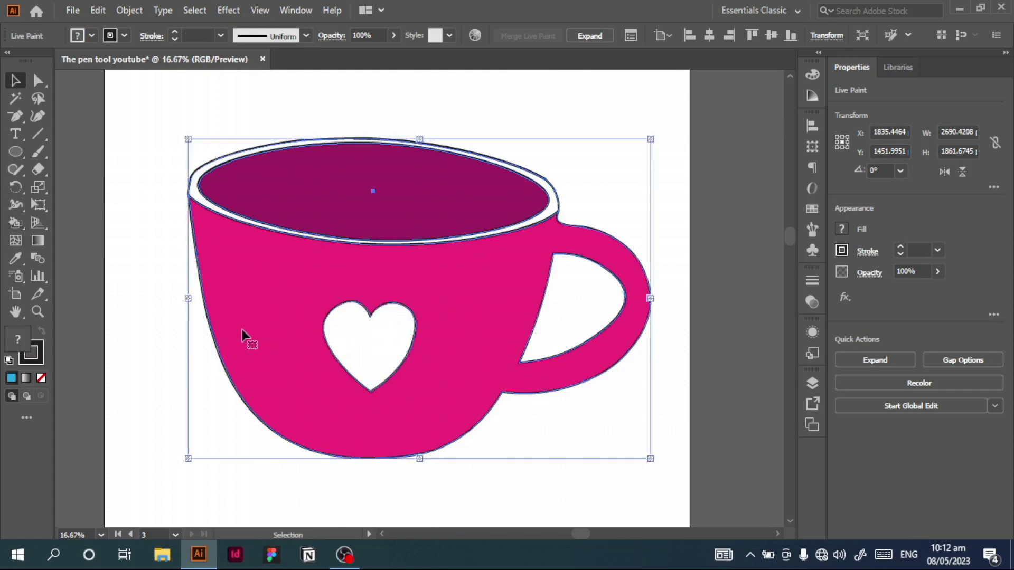
left_click(128, 346)
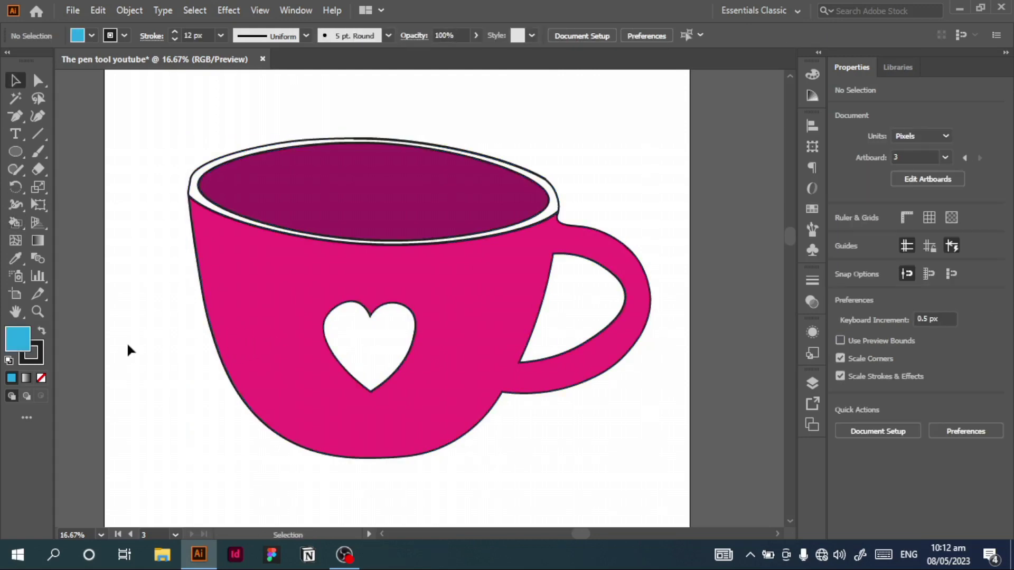
key("ctrl+minus")
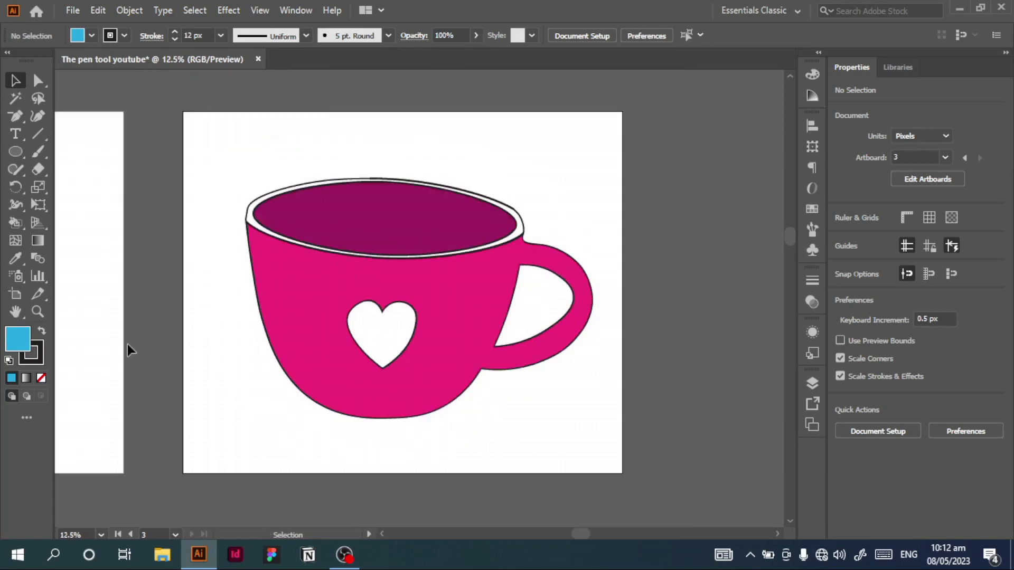